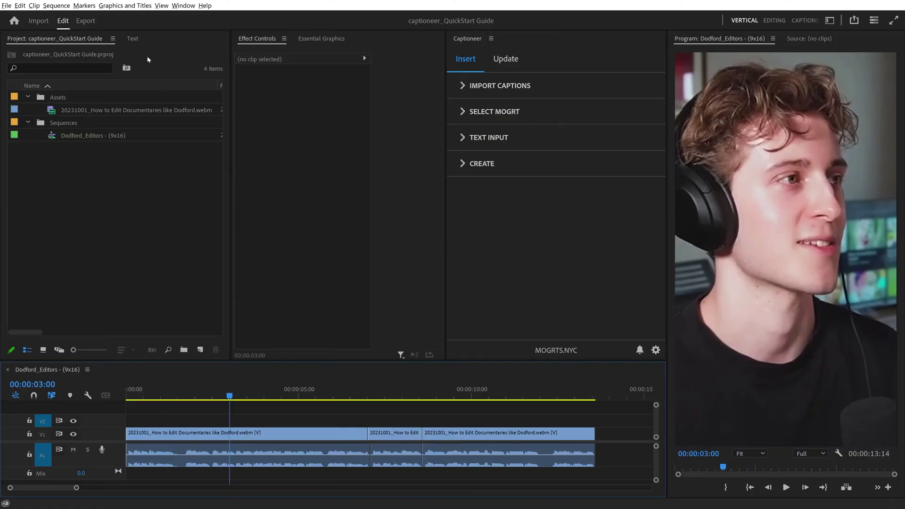
- In the Text panel transcript, change the word 'artist' to 'editor'
{"action": "left_click", "coordinate": [138, 41]}
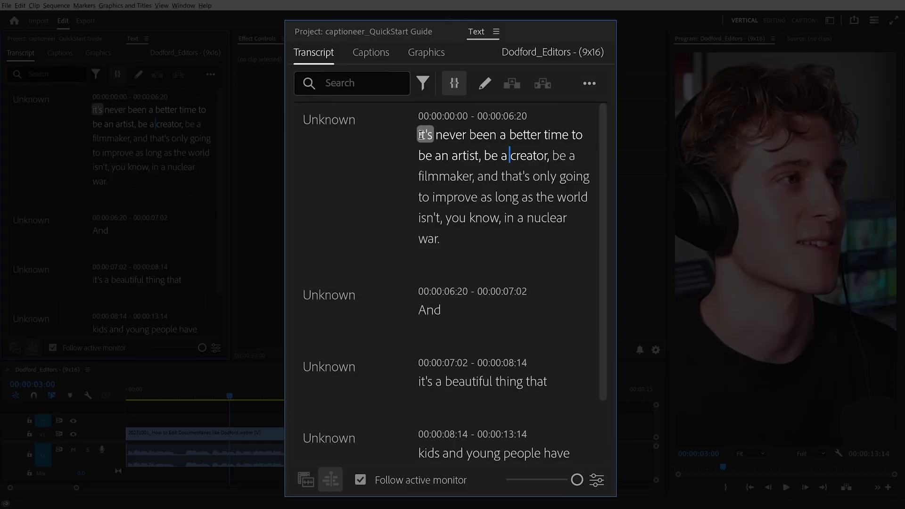
{"action": "key", "text": "Home"}
{"action": "key", "text": "space"}
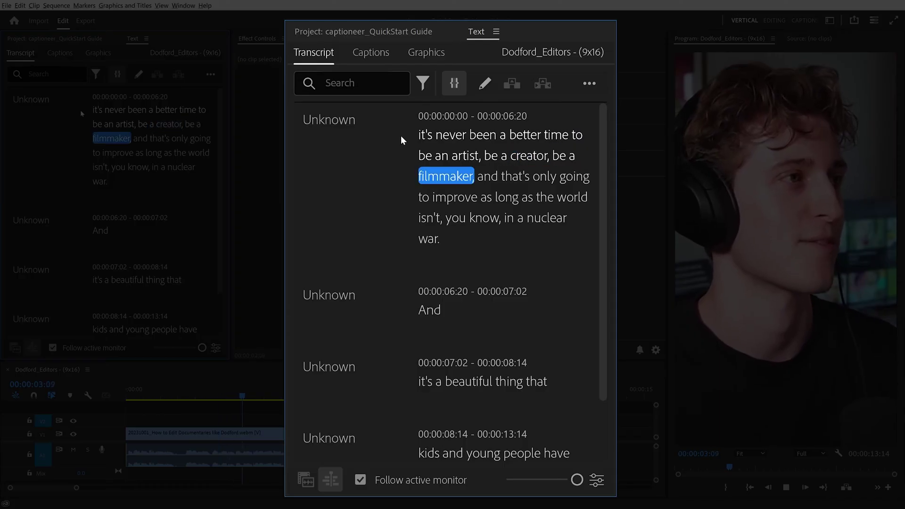
{"action": "double_click", "coordinate": [467, 156]}
{"action": "type", "text": "editor"}
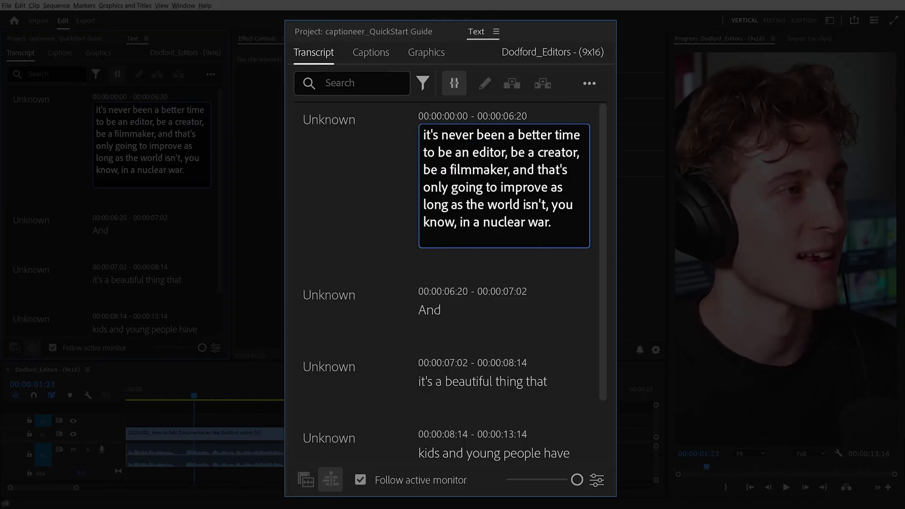
{"action": "key", "text": "Escape"}
- Delete the stray 'And' word from the transcript
{"action": "key", "text": "space"}
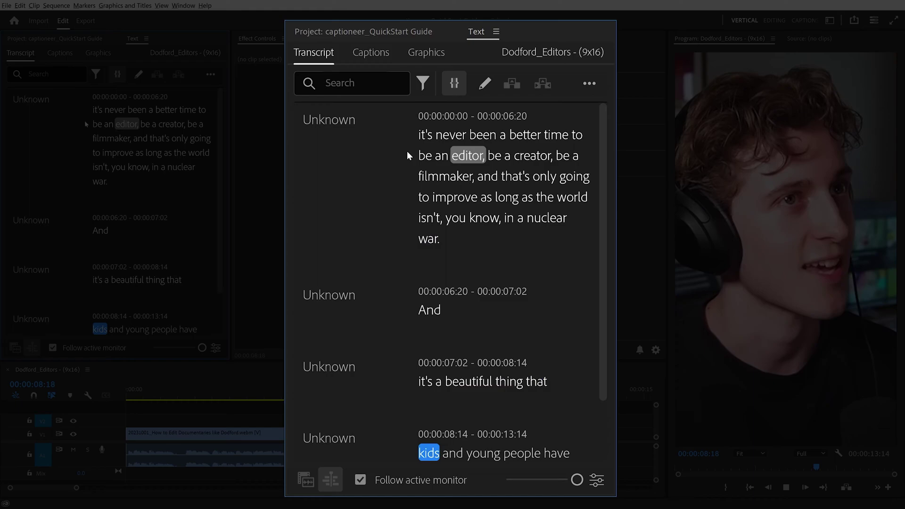
{"action": "left_click", "coordinate": [101, 231]}
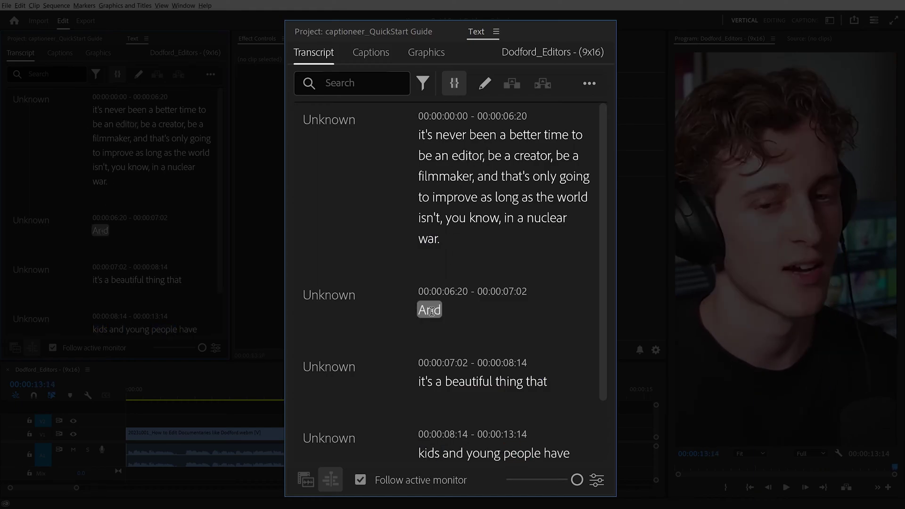
{"action": "left_click", "coordinate": [101, 230]}
{"action": "key", "text": "BackSpace"}
- Remove the empty transcript segment and create captions with the default preset
{"action": "left_click", "coordinate": [404, 321]}
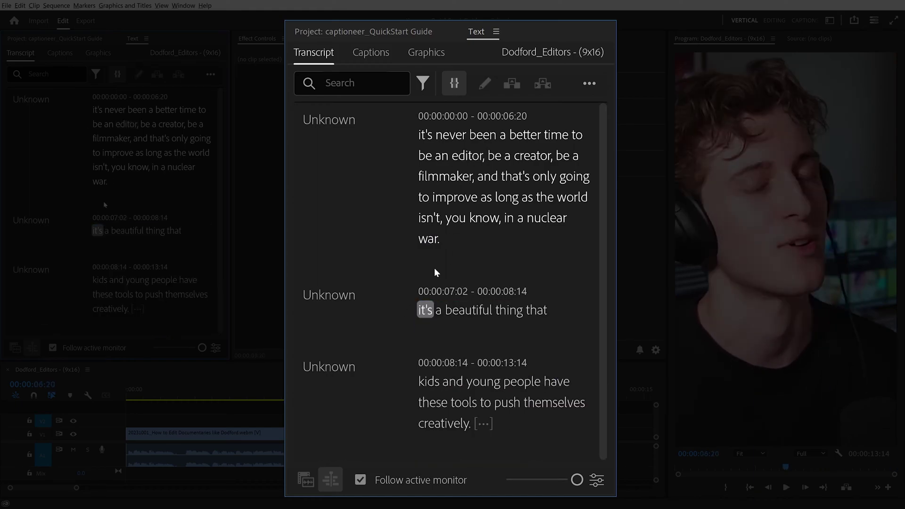
{"action": "left_click", "coordinate": [590, 85]}
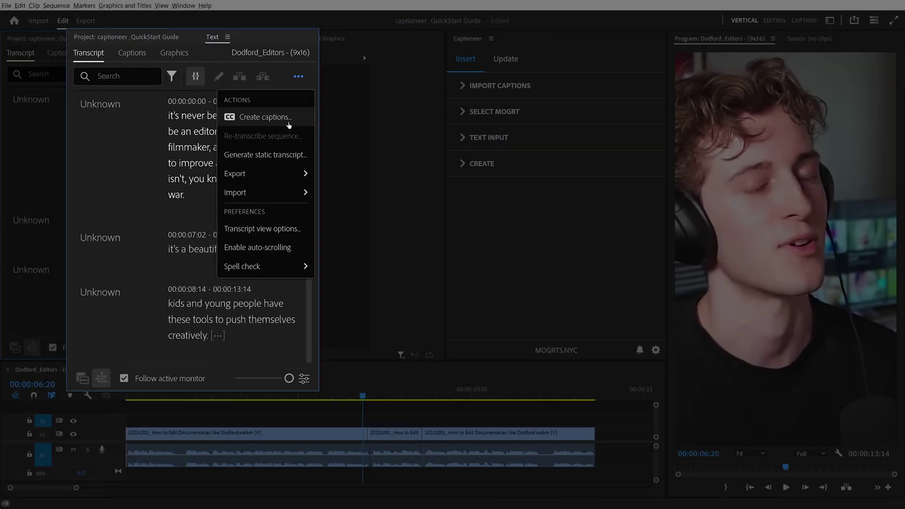
{"action": "left_click", "coordinate": [576, 145]}
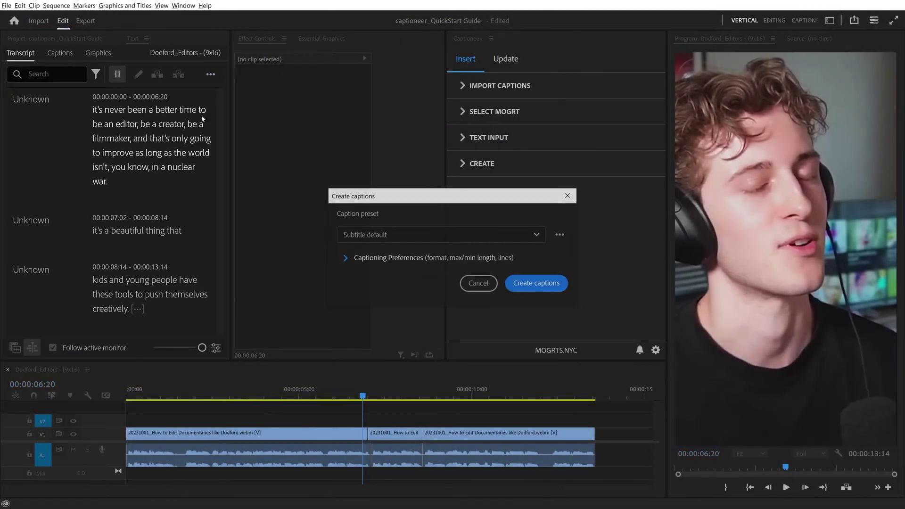
{"action": "left_click", "coordinate": [534, 288]}
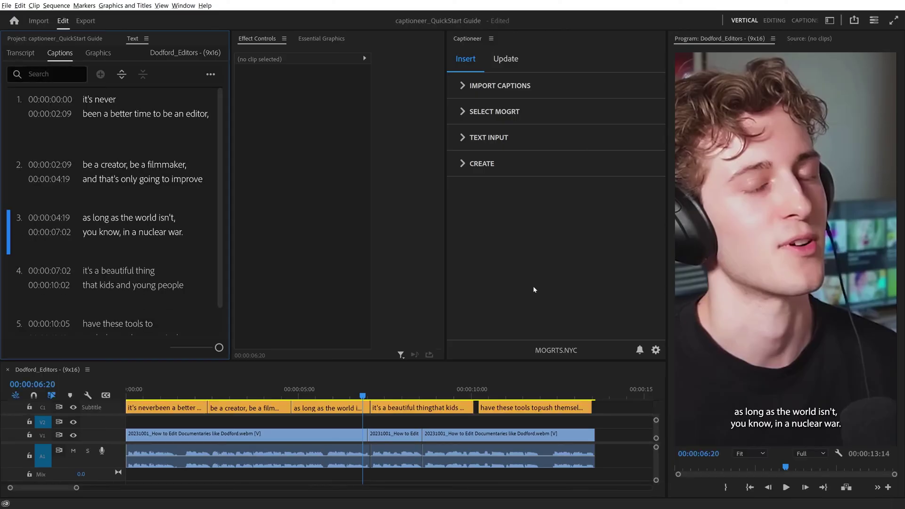
- Capitalise the first caption so it begins with 'It's'
{"action": "left_click", "coordinate": [108, 225]}
{"action": "key", "text": "Home"}
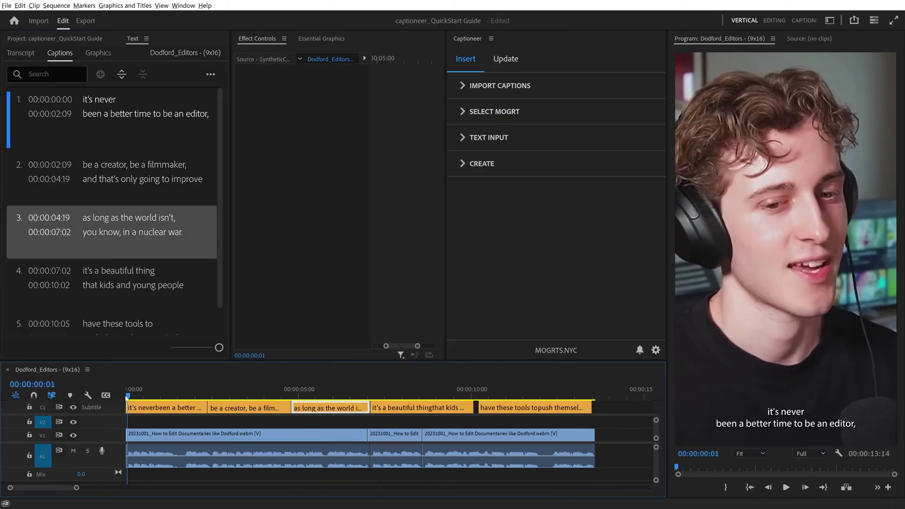
{"action": "double_click", "coordinate": [88, 106]}
{"action": "key", "text": "Home"}
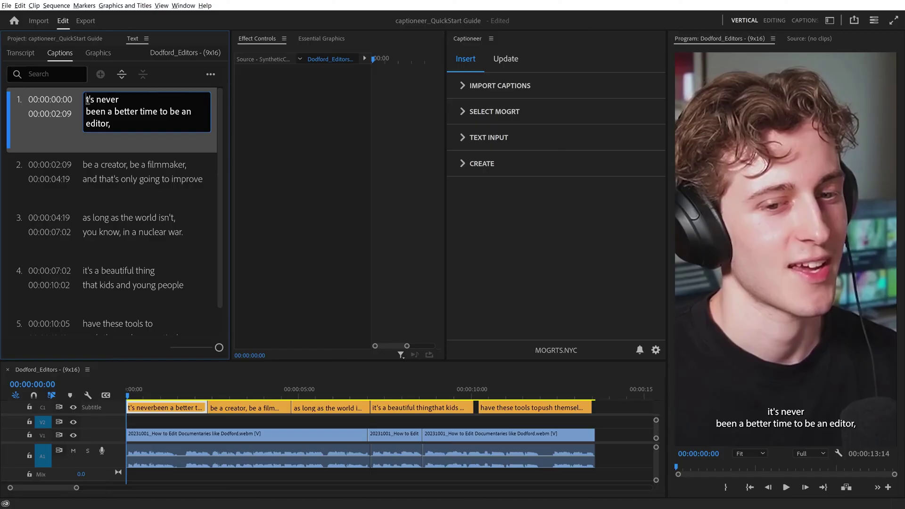
{"action": "key", "text": "Delete"}
{"action": "type", "text": "I"}
{"action": "key", "text": "Escape"}
{"action": "left_click_drag", "start_coordinate": [130, 398], "coordinate": [169, 371]}
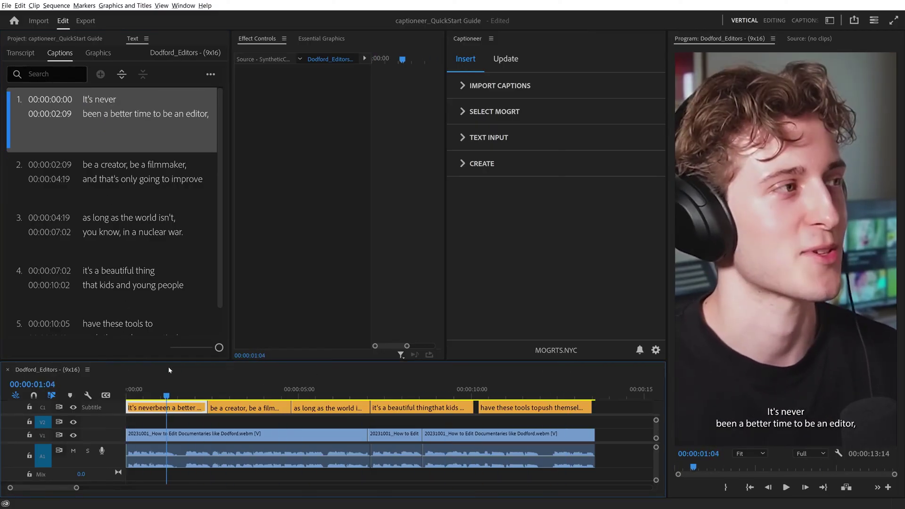
- Create a second caption track with 16-character, 1.5-second, double-line captions
{"action": "left_click", "coordinate": [29, 54]}
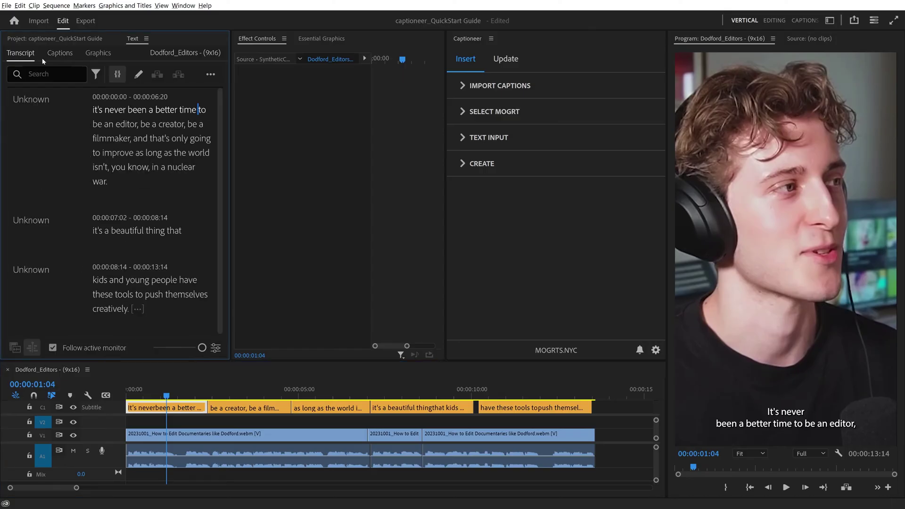
{"action": "left_click", "coordinate": [211, 76]}
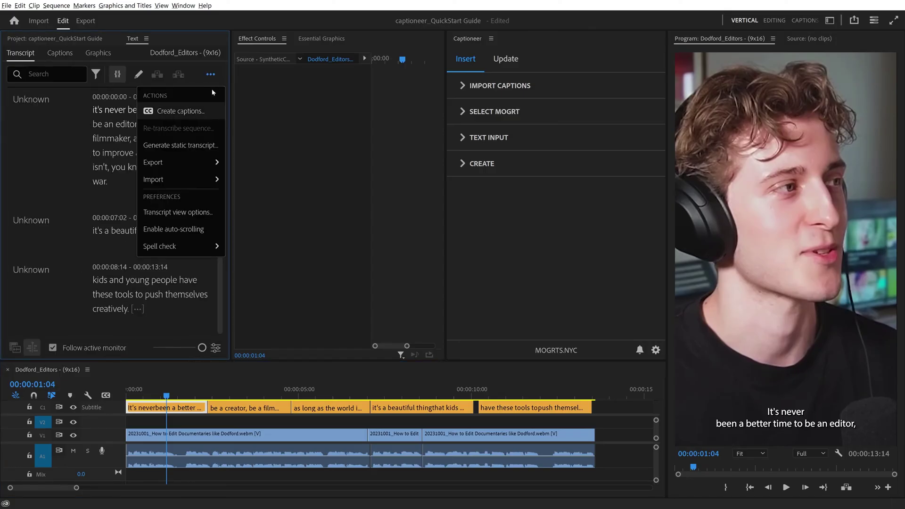
{"action": "left_click", "coordinate": [207, 116]}
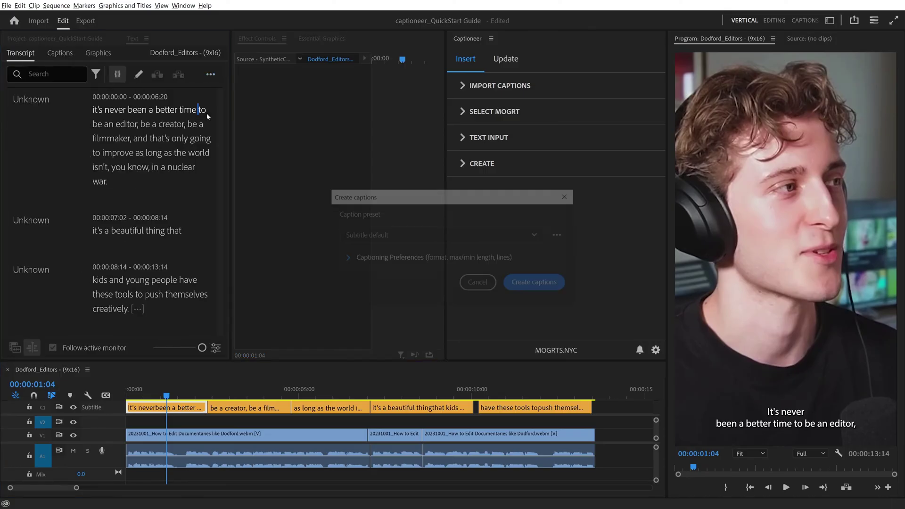
{"action": "left_click", "coordinate": [344, 259]}
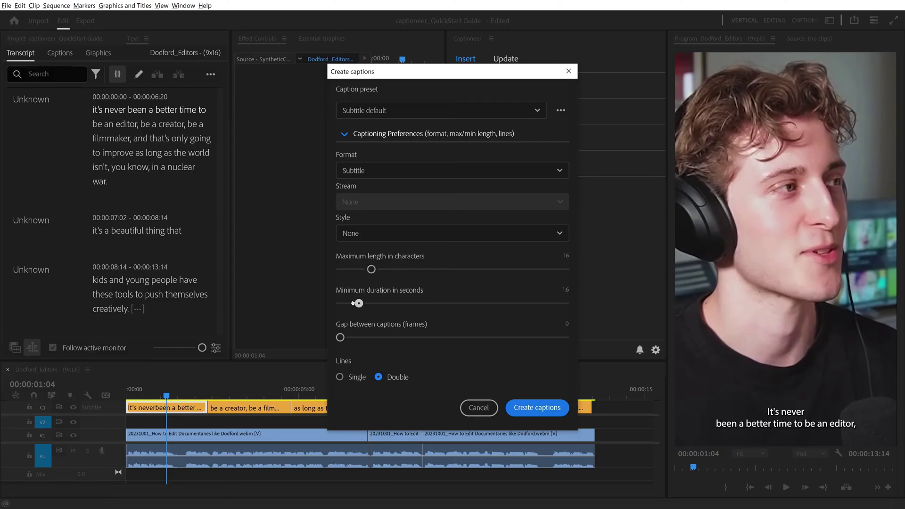
{"action": "left_click", "coordinate": [537, 408]}
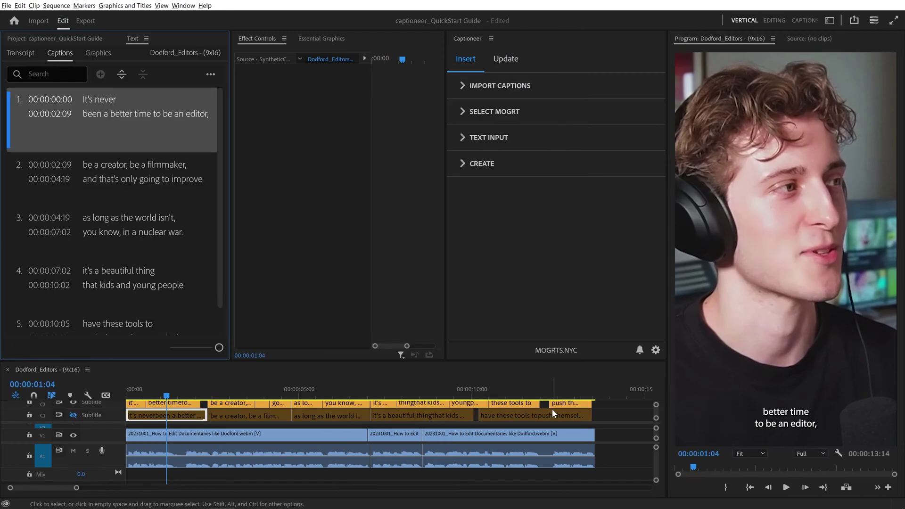
{"action": "left_click", "coordinate": [125, 398]}
{"action": "mouse_move", "coordinate": [125, 398]}
{"action": "left_mouse_down"}
{"action": "mouse_move", "coordinate": [589, 391]}
{"action": "mouse_move", "coordinate": [140, 391]}
{"action": "left_mouse_up"}
- Delete the original C1 caption track and export the remaining captions as an SRT to Downloads
{"action": "right_click", "coordinate": [108, 416]}
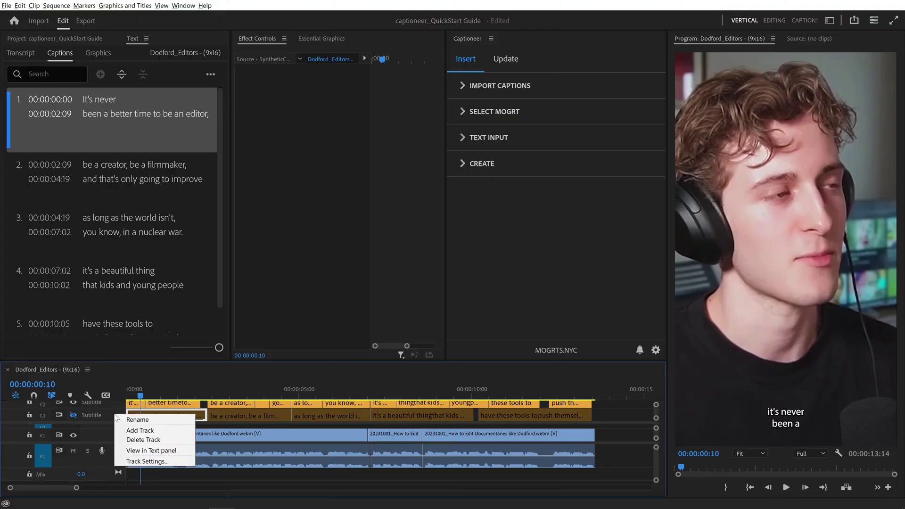
{"action": "left_click", "coordinate": [165, 439]}
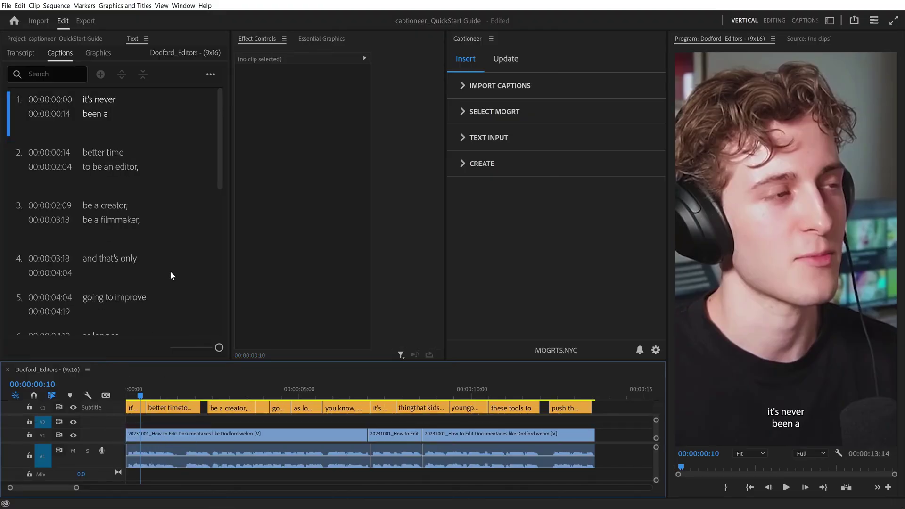
{"action": "left_click", "coordinate": [211, 74]}
{"action": "mouse_move", "coordinate": [197, 146]}
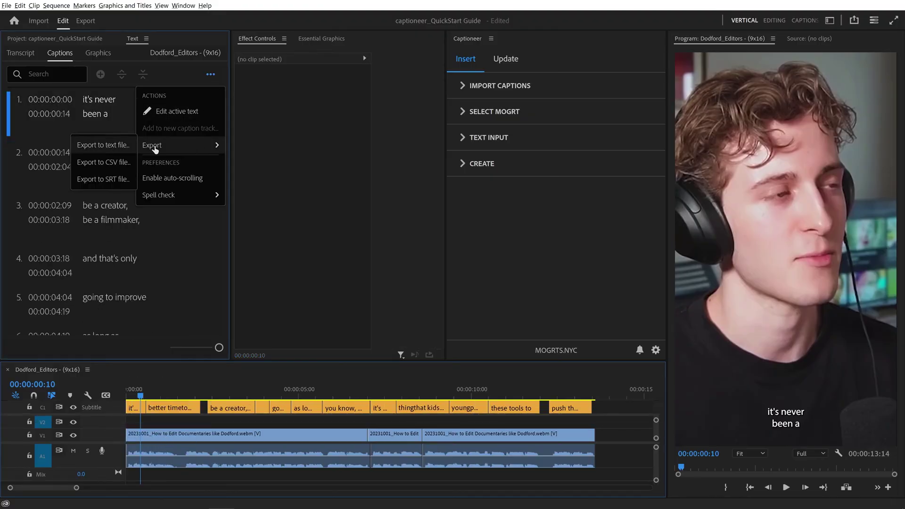
{"action": "left_click", "coordinate": [127, 179]}
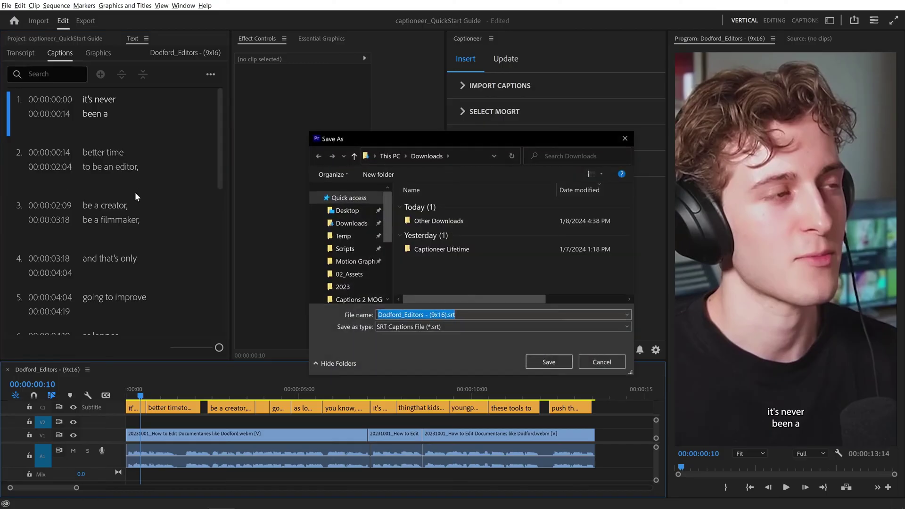
{"action": "left_click", "coordinate": [562, 361]}
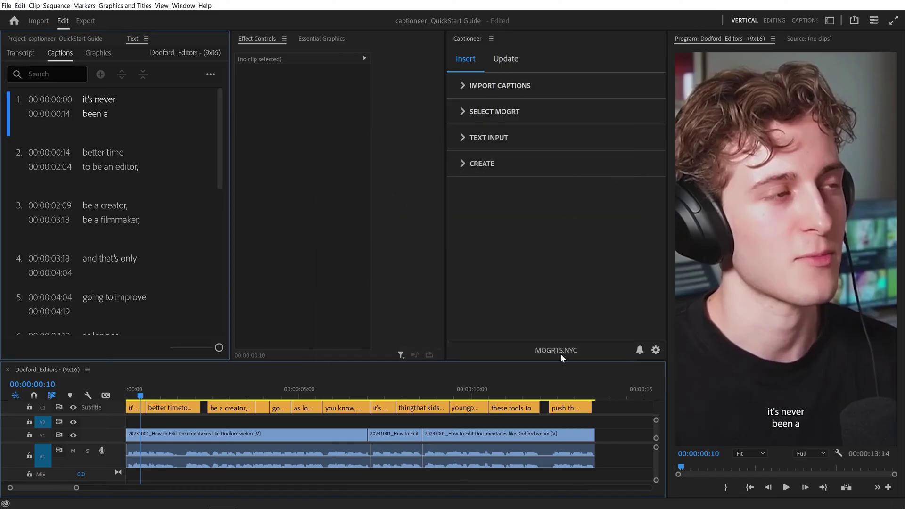
- Load the exported SRT file from Downloads into Captioneer's Import Captions section
{"action": "left_click", "coordinate": [468, 92]}
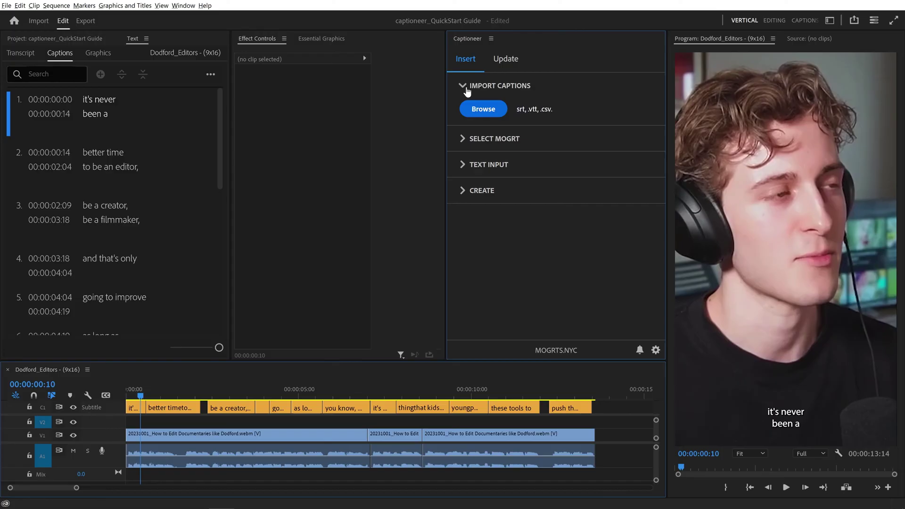
{"action": "left_click", "coordinate": [497, 118]}
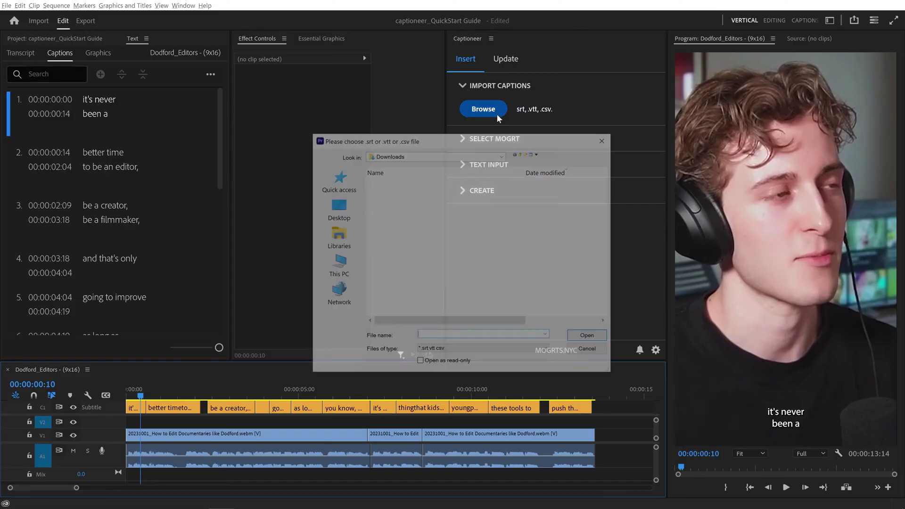
{"action": "key", "text": "Escape"}
{"action": "key", "text": "super+e"}
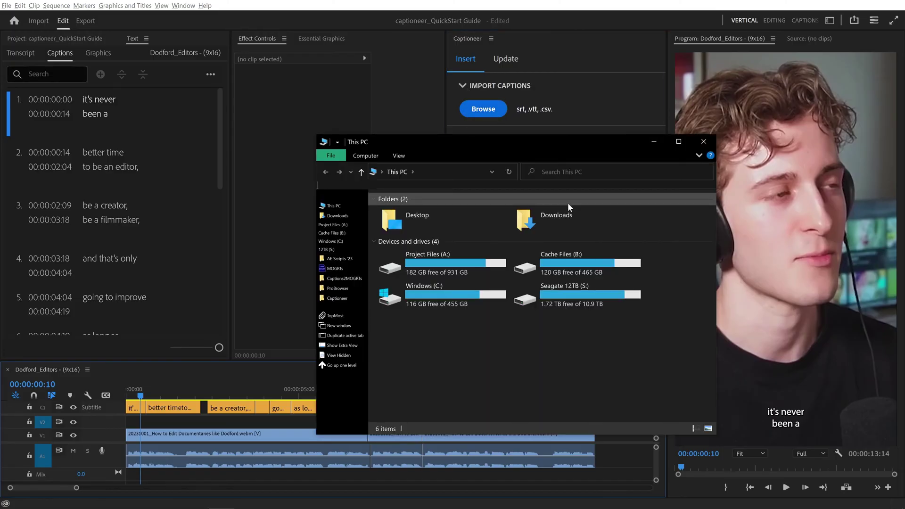
{"action": "double_click", "coordinate": [567, 206]}
{"action": "left_click_drag", "start_coordinate": [482, 226], "coordinate": [579, 160]}
- Choose the Typewriter subtitle template in Captioneer
{"action": "left_click", "coordinate": [467, 140]}
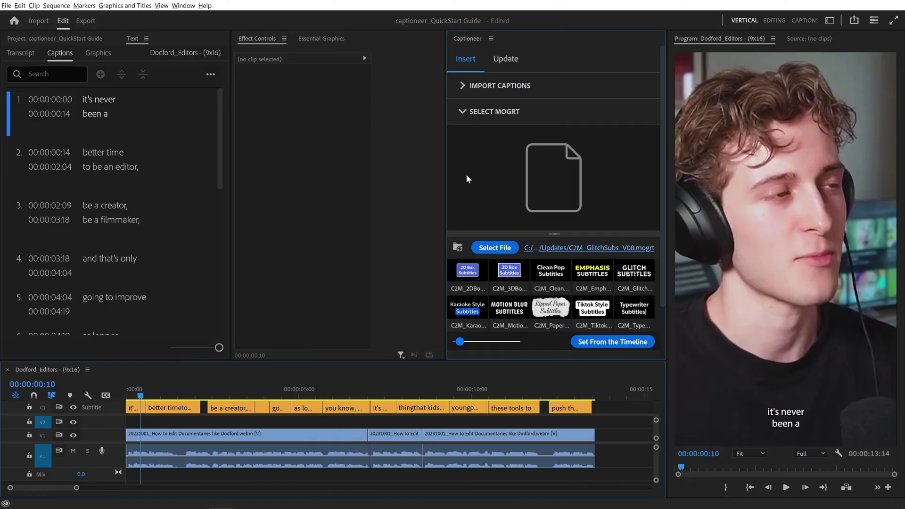
{"action": "left_click", "coordinate": [480, 283]}
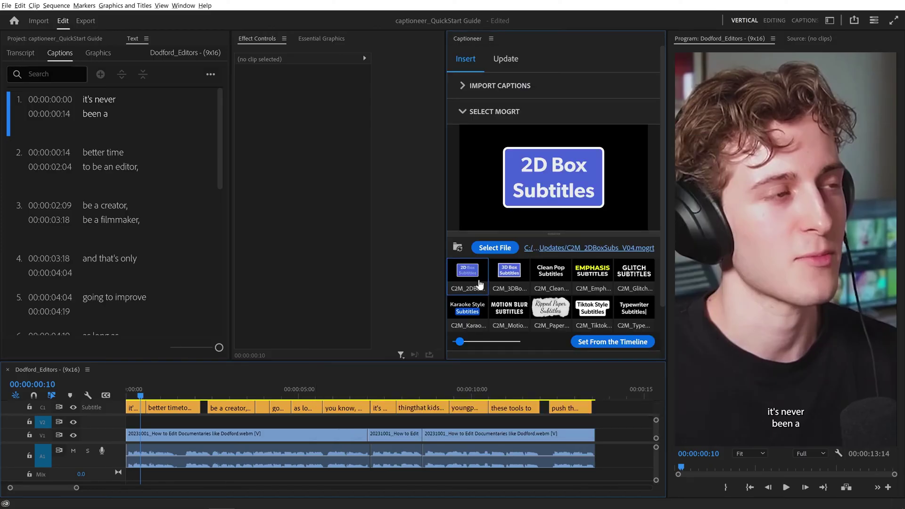
{"action": "left_click", "coordinate": [630, 317]}
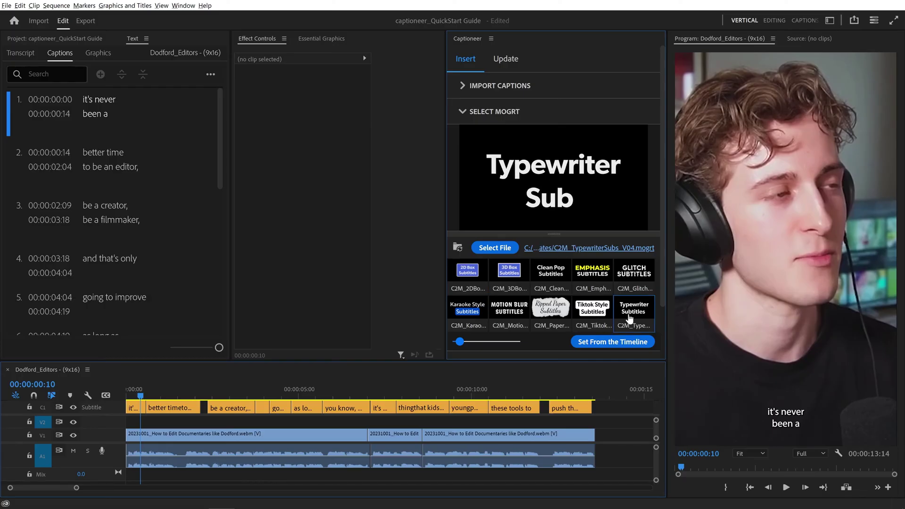
{"action": "left_click", "coordinate": [471, 114]}
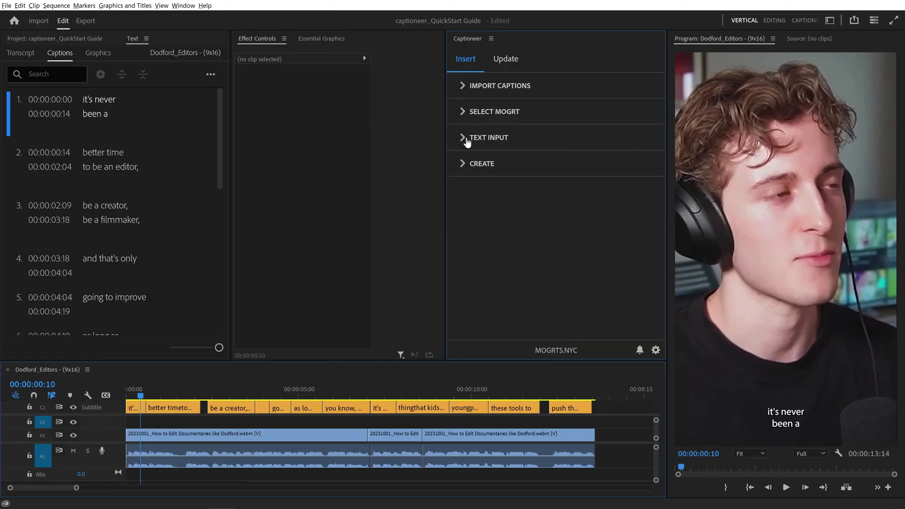
- Add Typewriter MOGRTs for all 12 captions on track V2 and hide the C1 caption track
{"action": "left_click", "coordinate": [467, 141]}
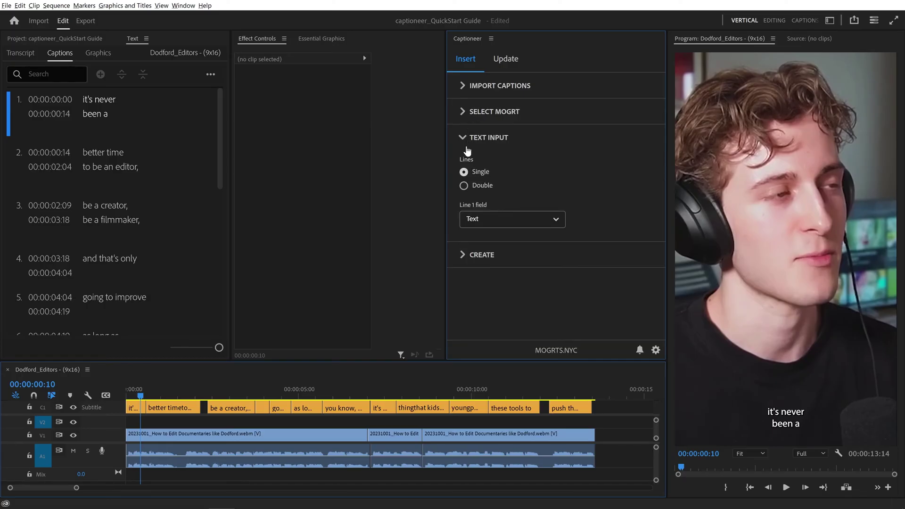
{"action": "left_click", "coordinate": [466, 259]}
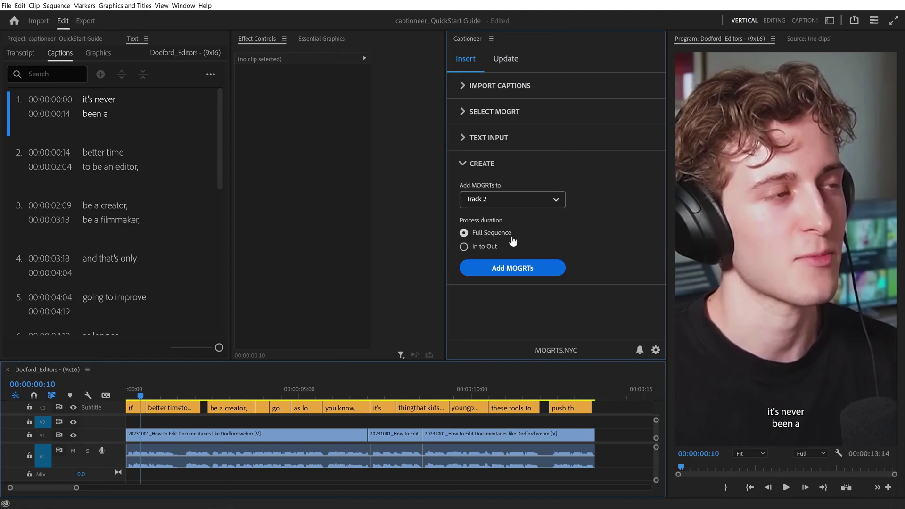
{"action": "left_click", "coordinate": [535, 274]}
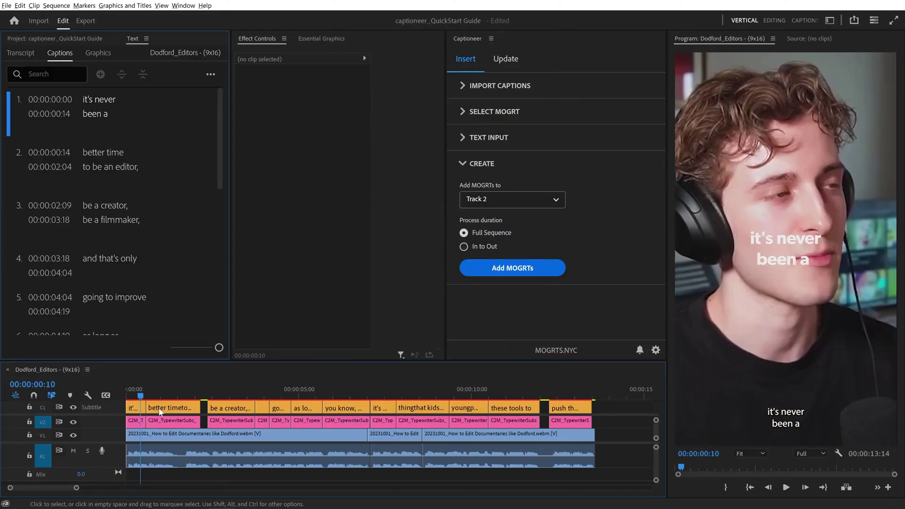
{"action": "left_click", "coordinate": [74, 407]}
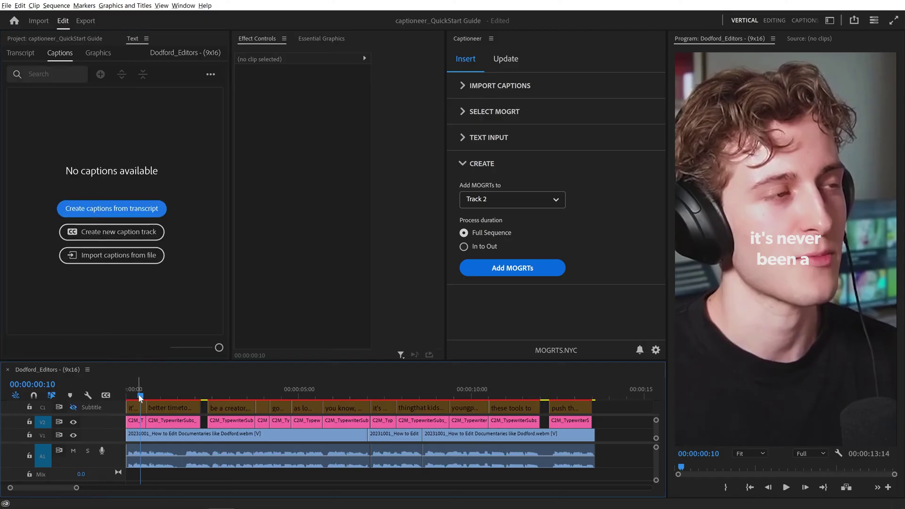
{"action": "left_click_drag", "start_coordinate": [138, 395], "coordinate": [526, 398]}
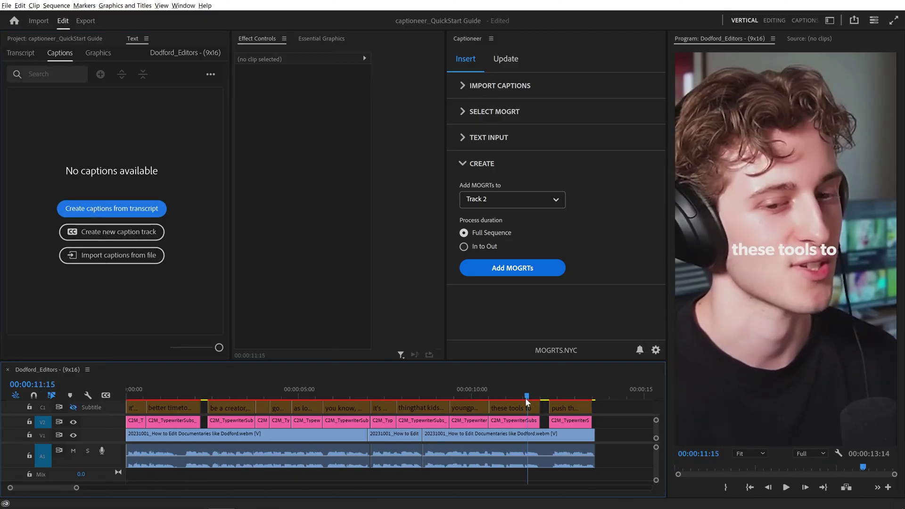
- Replace the V2 subtitles with Emphasis MOGRTs and select the 'better time to be an editor' clip
{"action": "left_click", "coordinate": [473, 113]}
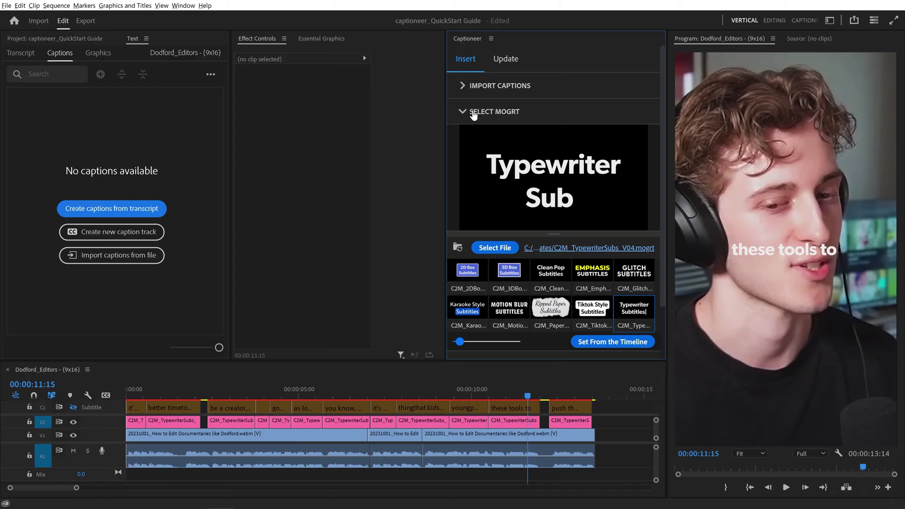
{"action": "left_click", "coordinate": [606, 291]}
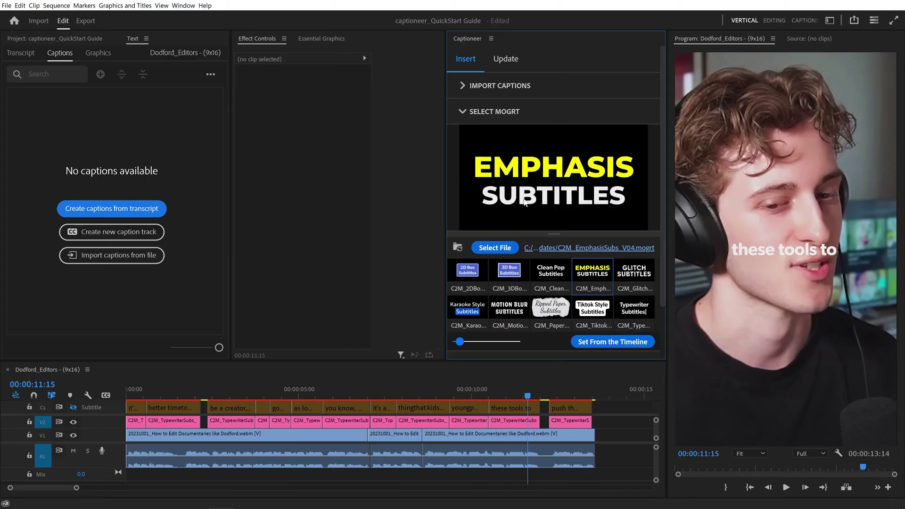
{"action": "left_click", "coordinate": [470, 113]}
{"action": "left_click", "coordinate": [474, 165]}
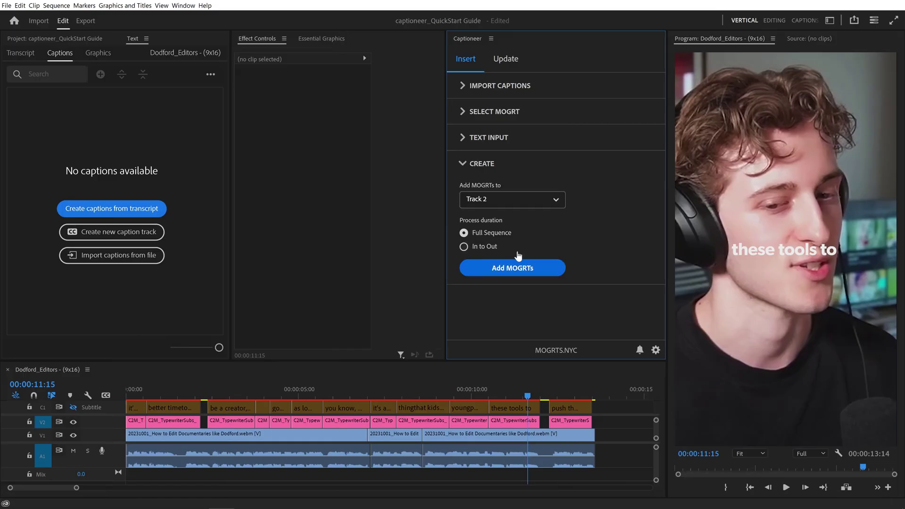
{"action": "left_click", "coordinate": [538, 276]}
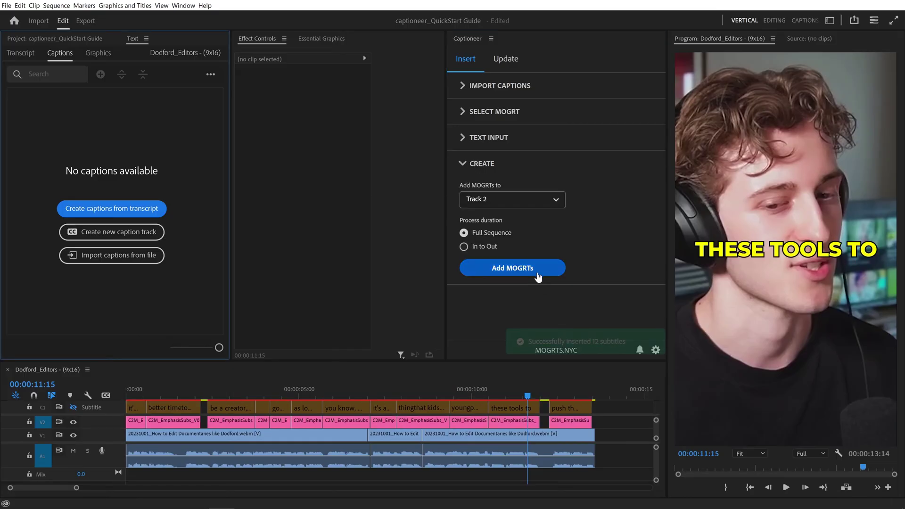
{"action": "left_click_drag", "start_coordinate": [528, 388], "coordinate": [175, 395]}
{"action": "left_click", "coordinate": [188, 423]}
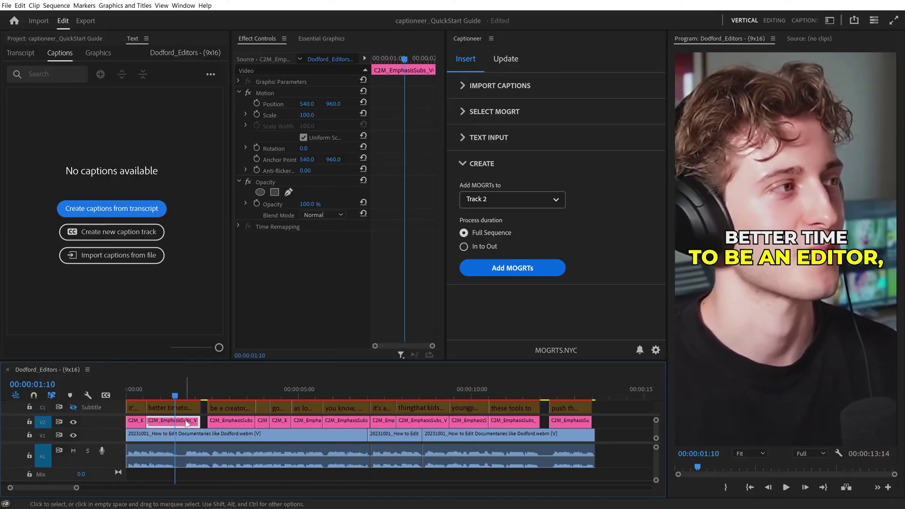
- In Essential Graphics, set 18 characters per line, lower the caption, scale 108, vertical anchor 100
{"action": "left_click", "coordinate": [183, 5]}
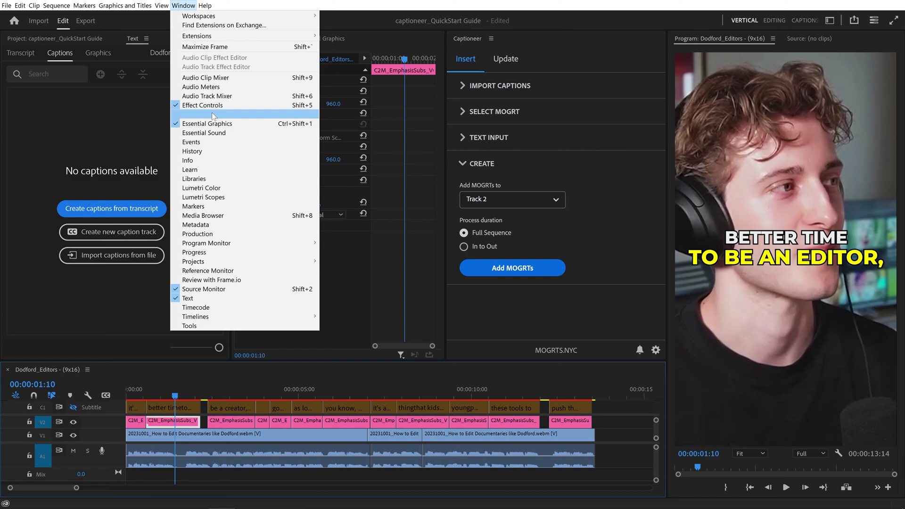
{"action": "left_click", "coordinate": [236, 124]}
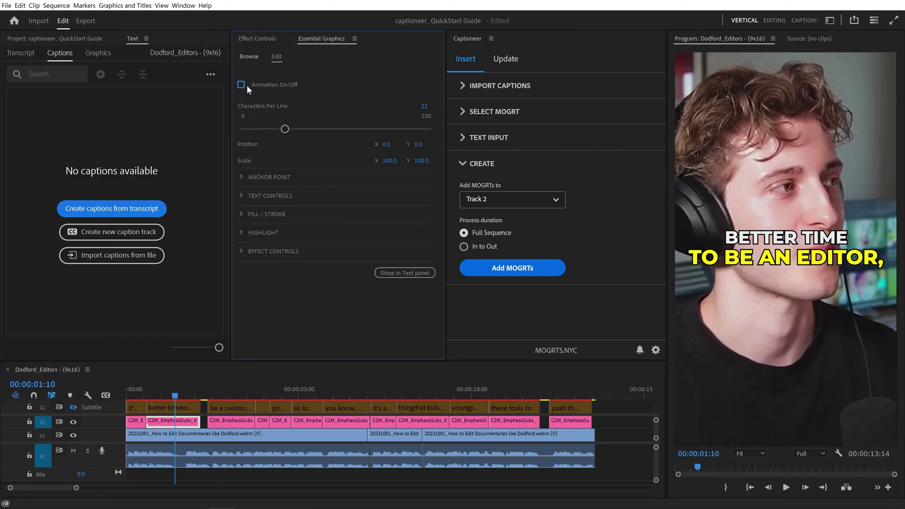
{"action": "mouse_move", "coordinate": [284, 129]}
{"action": "left_mouse_down"}
{"action": "mouse_move", "coordinate": [257, 129]}
{"action": "mouse_move", "coordinate": [278, 130]}
{"action": "left_mouse_up"}
{"action": "mouse_move", "coordinate": [417, 144]}
{"action": "left_mouse_down"}
{"action": "mouse_move", "coordinate": [432, 144]}
{"action": "mouse_move", "coordinate": [420, 162]}
{"action": "left_mouse_up"}
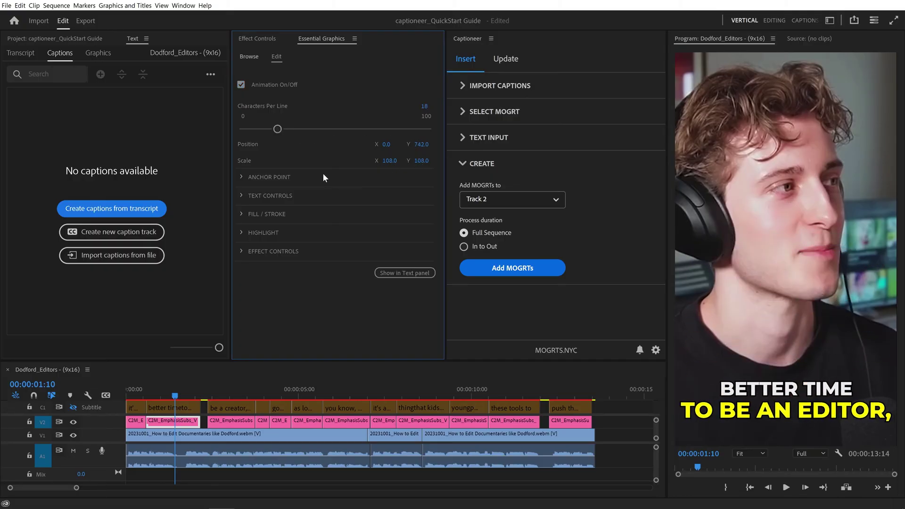
{"action": "left_click", "coordinate": [242, 177]}
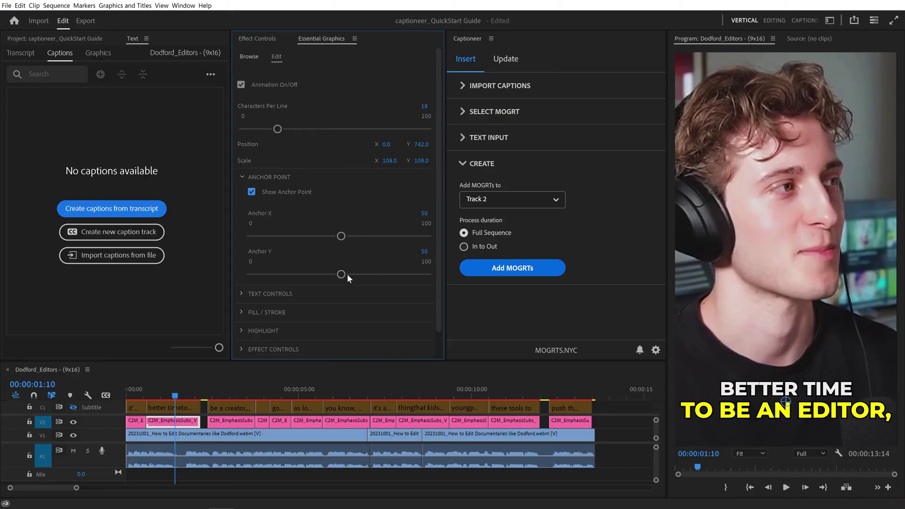
{"action": "left_click_drag", "start_coordinate": [341, 274], "coordinate": [427, 273]}
{"action": "left_click", "coordinate": [242, 178]}
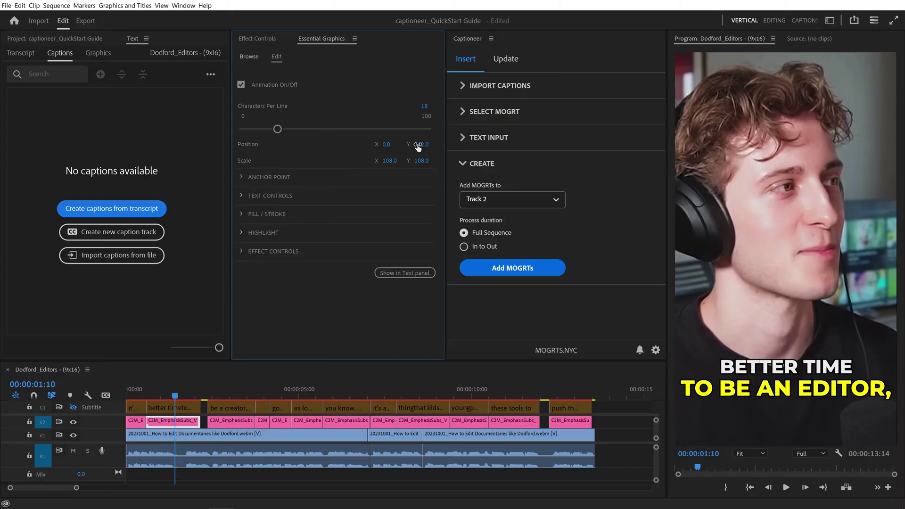
{"action": "left_click_drag", "start_coordinate": [418, 146], "coordinate": [346, 175]}
- Increase line spacing to 5 and word spacing to 7, and thicken the outline stroke
{"action": "left_click", "coordinate": [243, 196]}
{"action": "left_click", "coordinate": [249, 324]}
{"action": "scroll", "coordinate": [249, 322], "scroll_direction": "down", "scroll_amount": 5}
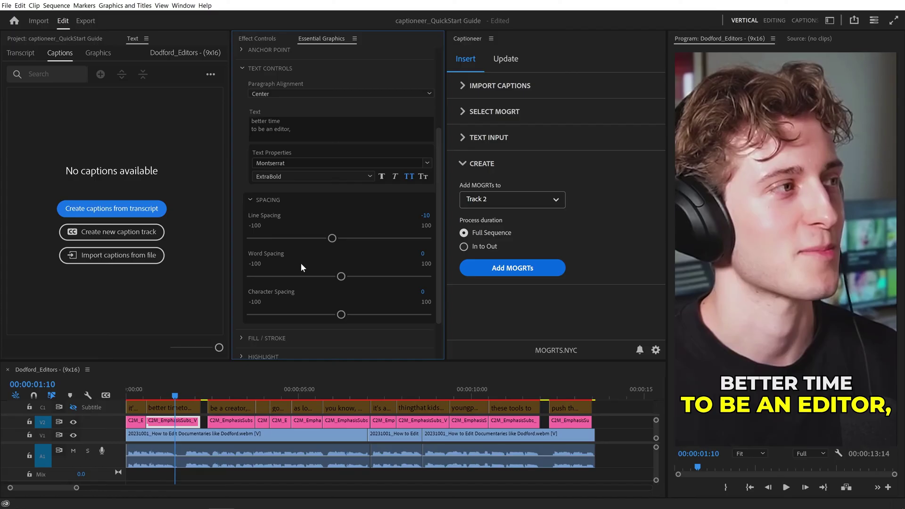
{"action": "left_click_drag", "start_coordinate": [332, 238], "coordinate": [343, 238]}
{"action": "left_click_drag", "start_coordinate": [341, 276], "coordinate": [345, 278]}
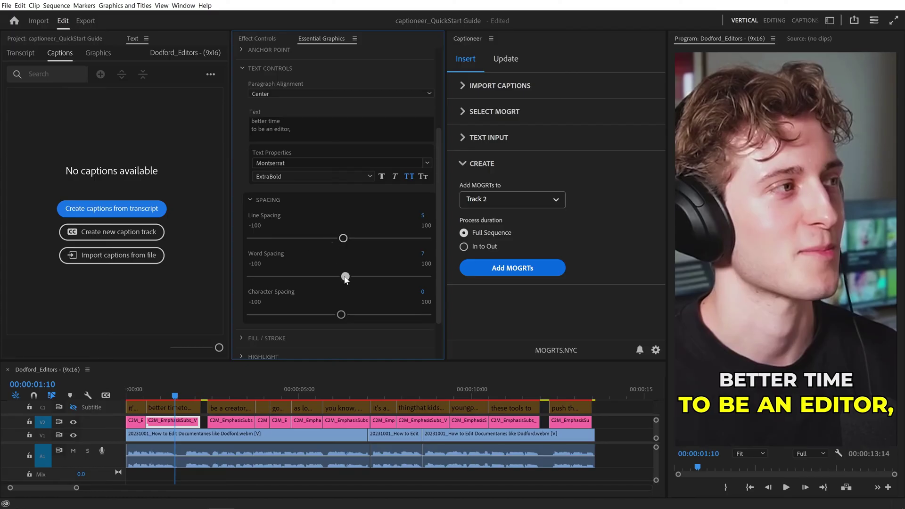
{"action": "left_click", "coordinate": [251, 200]}
{"action": "left_click", "coordinate": [244, 130]}
{"action": "left_click", "coordinate": [242, 213]}
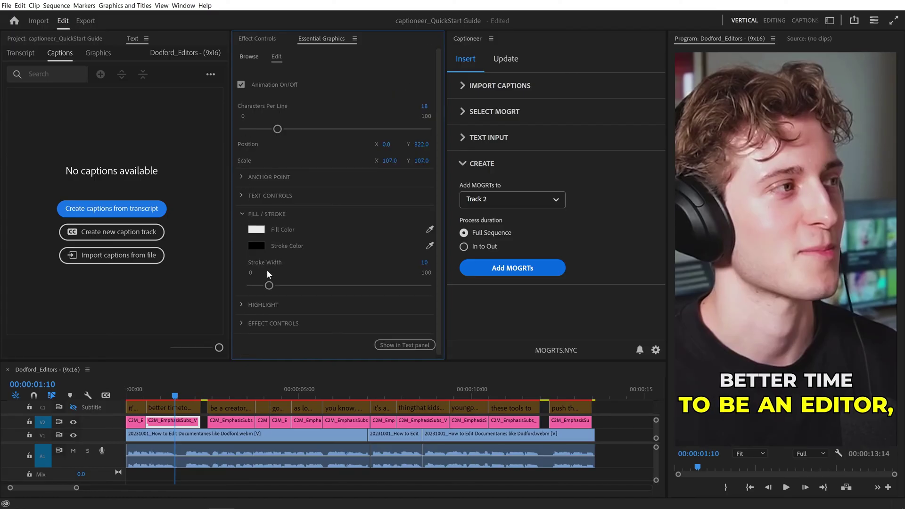
{"action": "left_click_drag", "start_coordinate": [268, 285], "coordinate": [287, 287]}
{"action": "left_click", "coordinate": [243, 213]}
- Set the emphasis colour to cyan and the emphasis scale to 110
{"action": "left_click", "coordinate": [242, 251]}
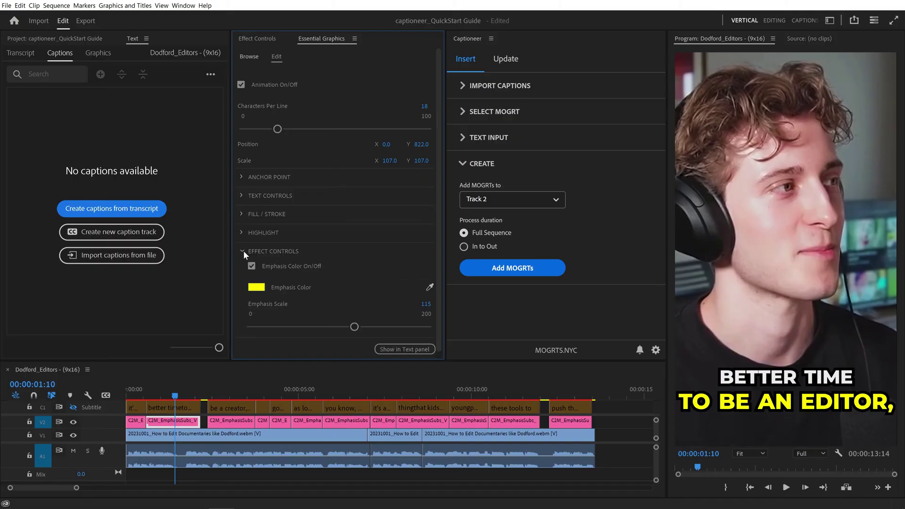
{"action": "left_click", "coordinate": [256, 287]}
{"action": "left_click", "coordinate": [464, 239]}
{"action": "left_click", "coordinate": [384, 295]}
{"action": "key", "text": "Return"}
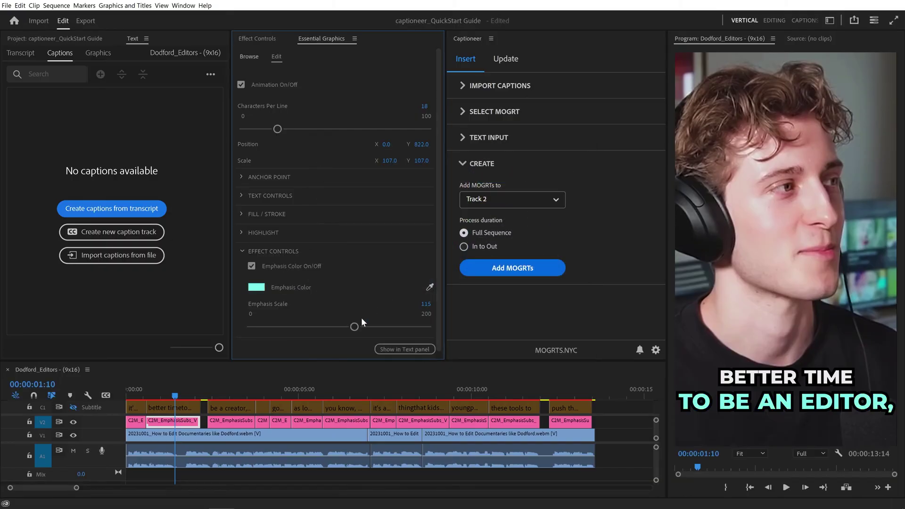
{"action": "left_click_drag", "start_coordinate": [362, 322], "coordinate": [348, 332]}
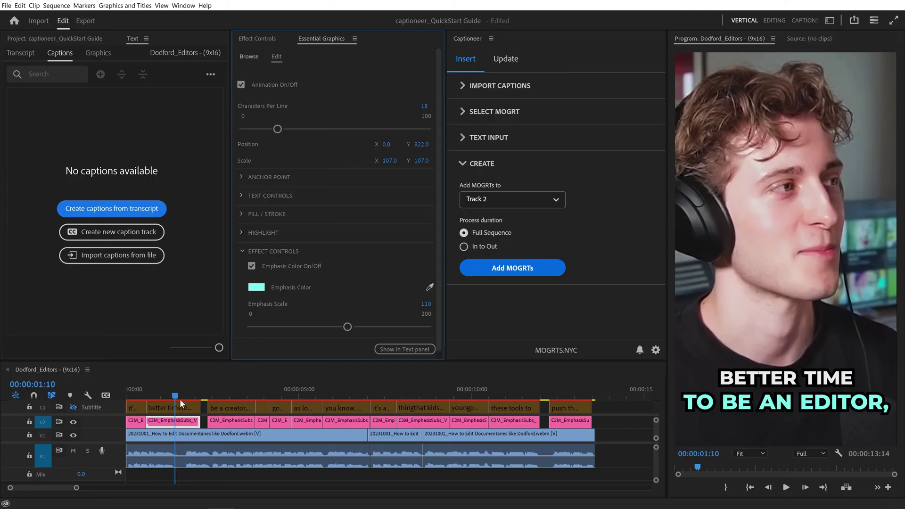
{"action": "left_click", "coordinate": [177, 421]}
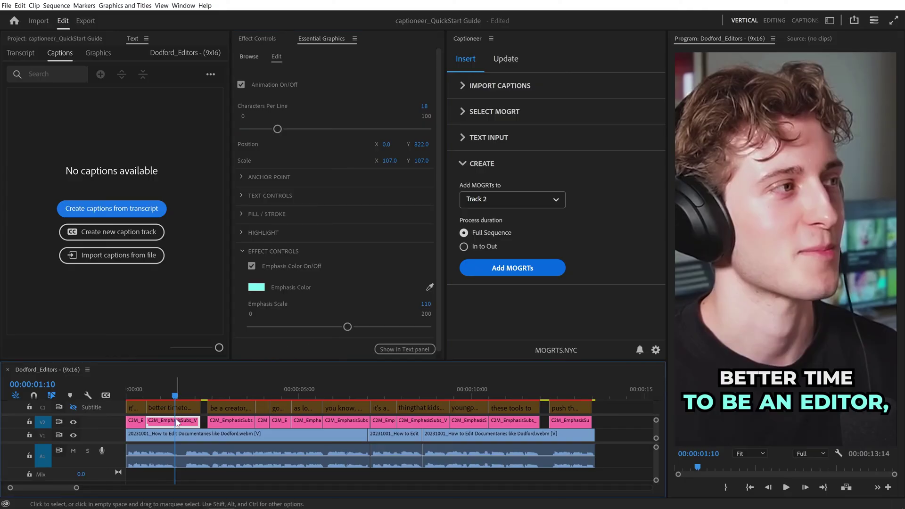
- Copy the styled subtitle's attributes in Captioneer's Update tab and paste them onto all 12 V2 clips
{"action": "left_click", "coordinate": [503, 70]}
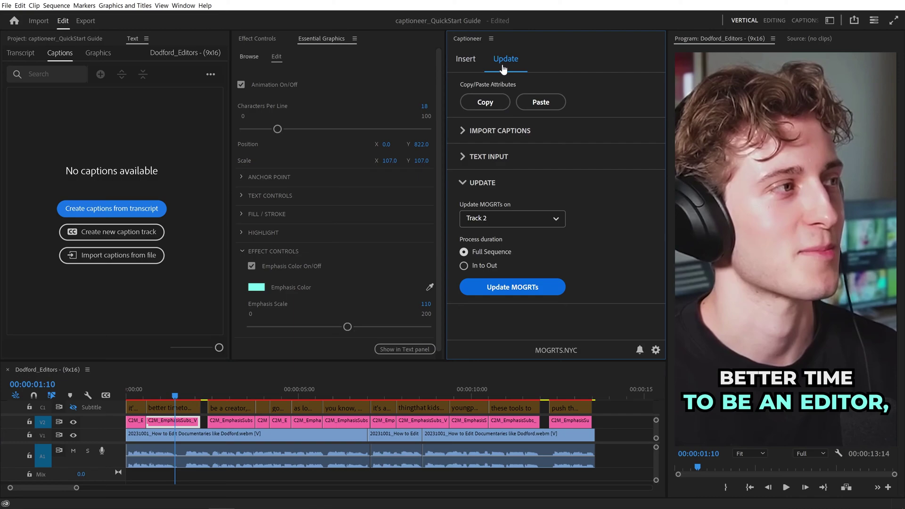
{"action": "left_click", "coordinate": [485, 102]}
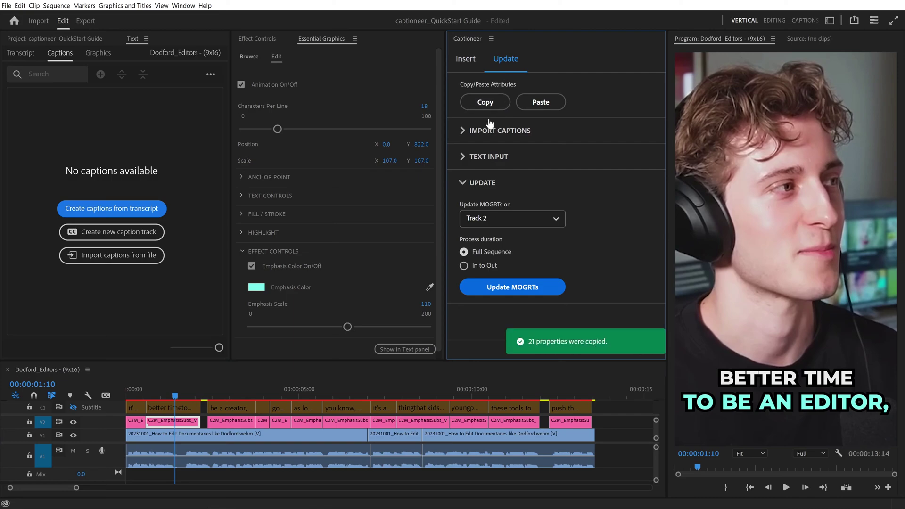
{"action": "left_click_drag", "start_coordinate": [604, 419], "coordinate": [245, 419]}
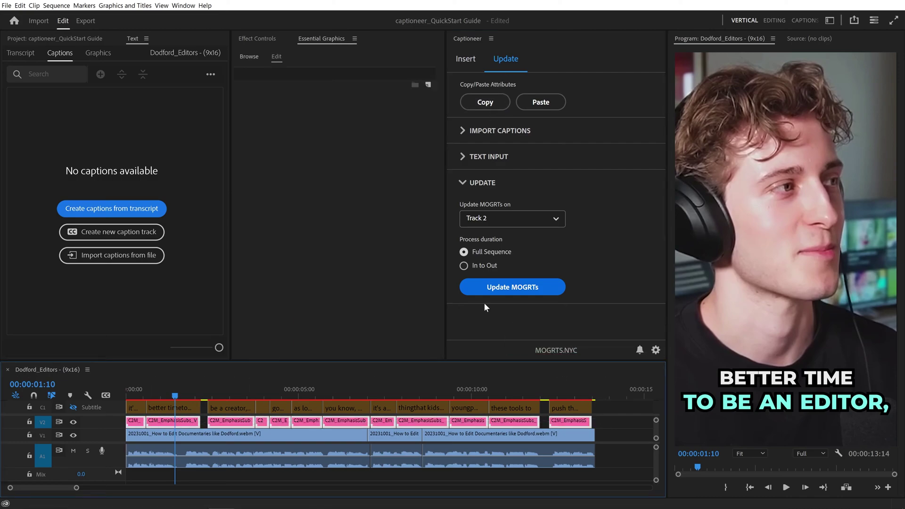
{"action": "left_click", "coordinate": [541, 102]}
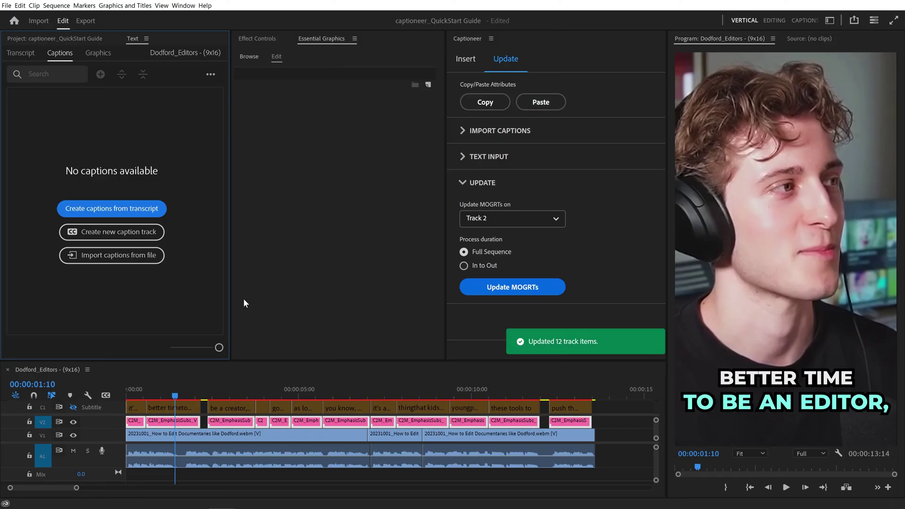
{"action": "left_click_drag", "start_coordinate": [174, 390], "coordinate": [231, 390]}
{"action": "key", "text": "Home"}
{"action": "key", "text": "space"}
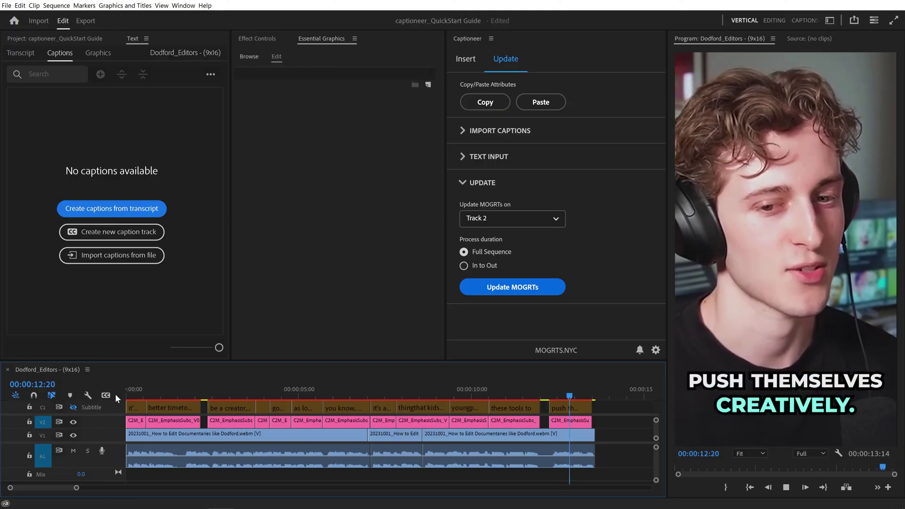
- Break the 'these tools to' caption after 'these' using Essential Graphics text settings
{"action": "left_click", "coordinate": [526, 395]}
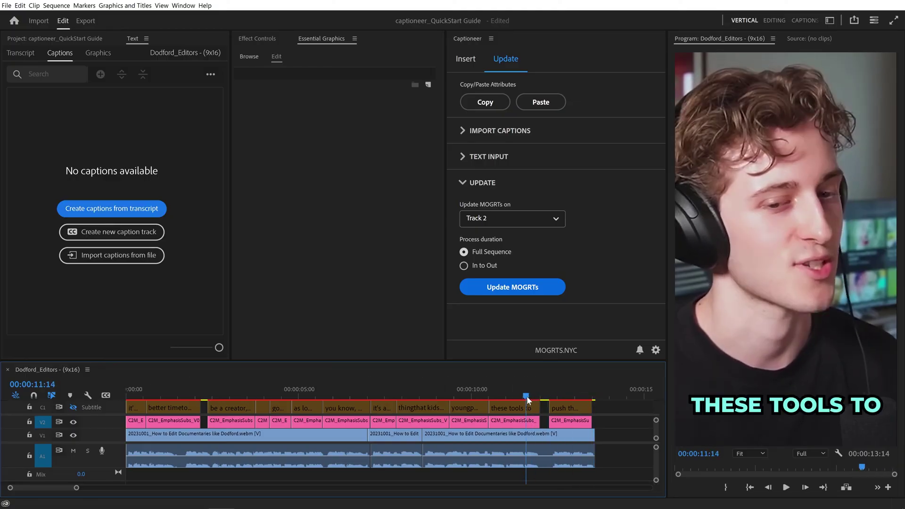
{"action": "left_click", "coordinate": [523, 420]}
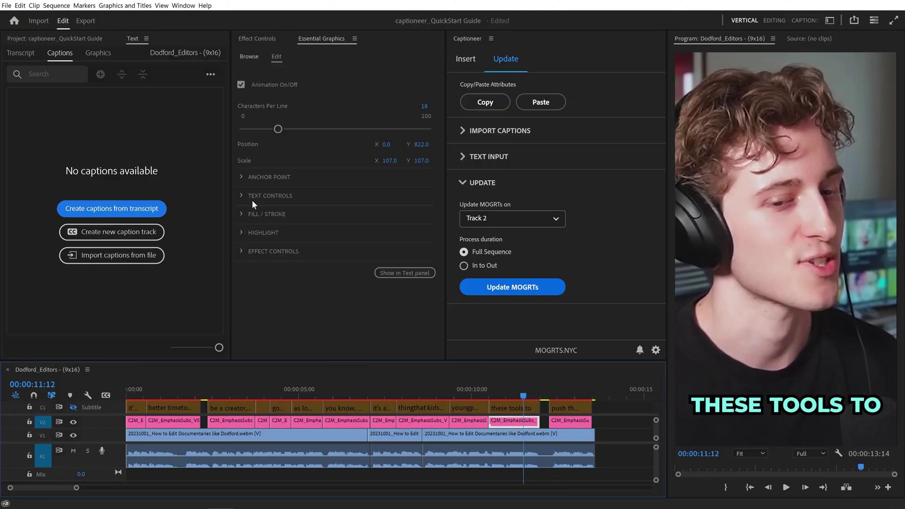
{"action": "left_click", "coordinate": [252, 198]}
{"action": "left_click", "coordinate": [268, 247]}
{"action": "key", "text": "Return"}
{"action": "left_click", "coordinate": [273, 239]}
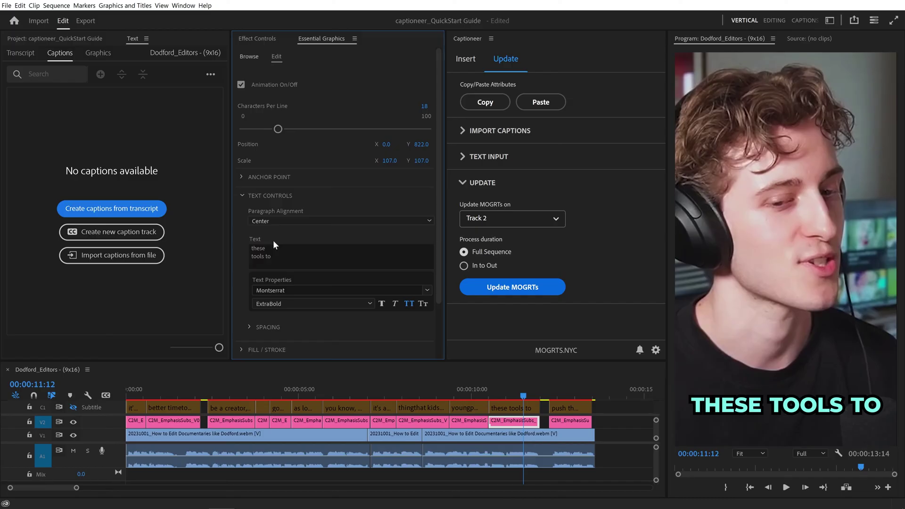
- Rewrap the 'and that's only' caption as 'AND' over 'THAT'S ONLY' from the Graphics list
{"action": "left_click", "coordinate": [107, 56]}
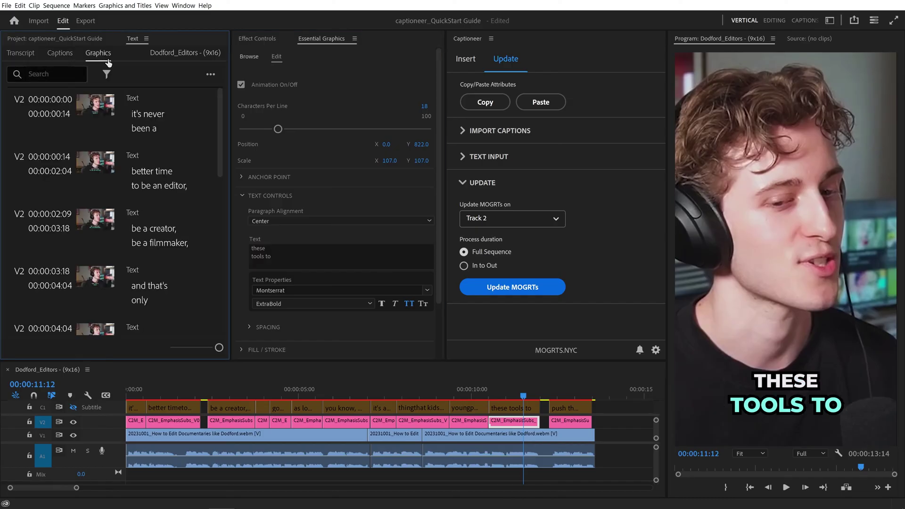
{"action": "left_click", "coordinate": [171, 285]}
{"action": "left_click", "coordinate": [167, 285]}
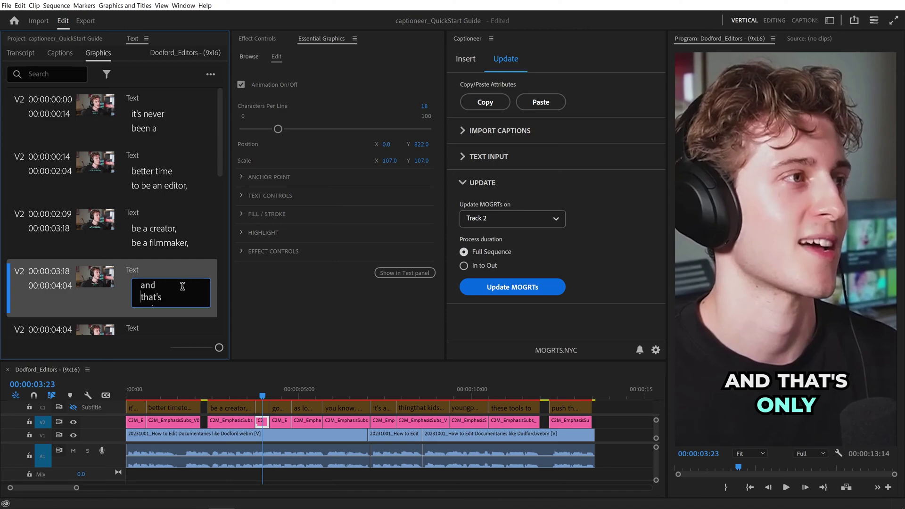
{"action": "key", "text": "BackSpace"}
{"action": "left_click", "coordinate": [126, 300]}
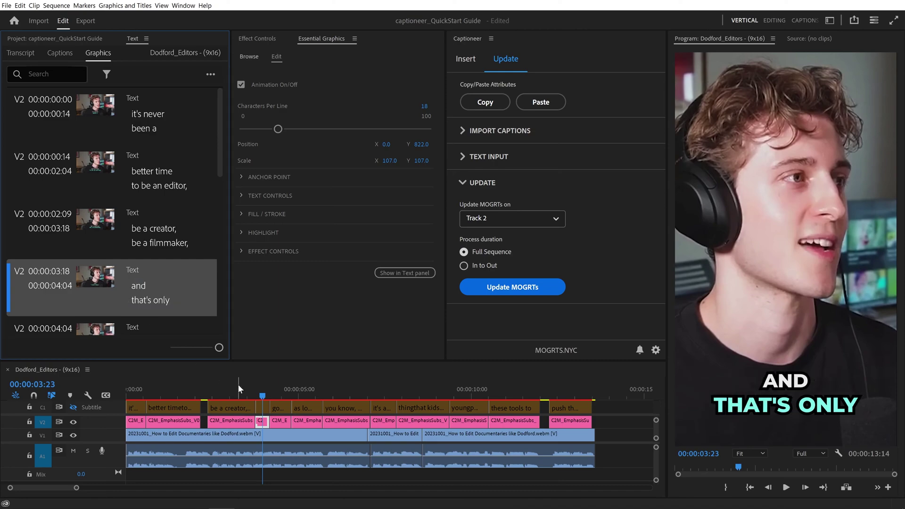
{"action": "left_click", "coordinate": [260, 421]}
{"action": "key", "text": "="}
{"action": "key", "text": "="}
{"action": "key", "text": "="}
{"action": "key", "text": "="}
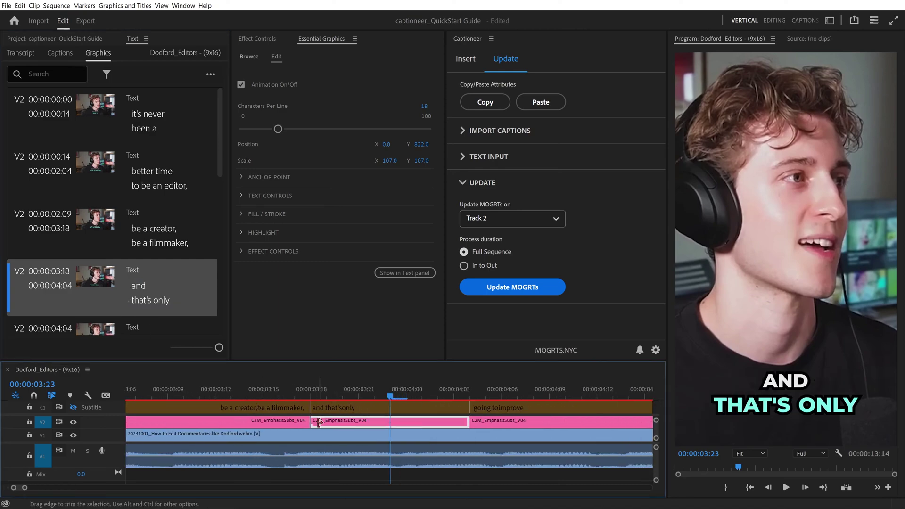
- Retime the 'and that's only' clip to run 00:00:03:16–00:00:04:06 and play it back
{"action": "left_click_drag", "start_coordinate": [307, 421], "coordinate": [284, 420]}
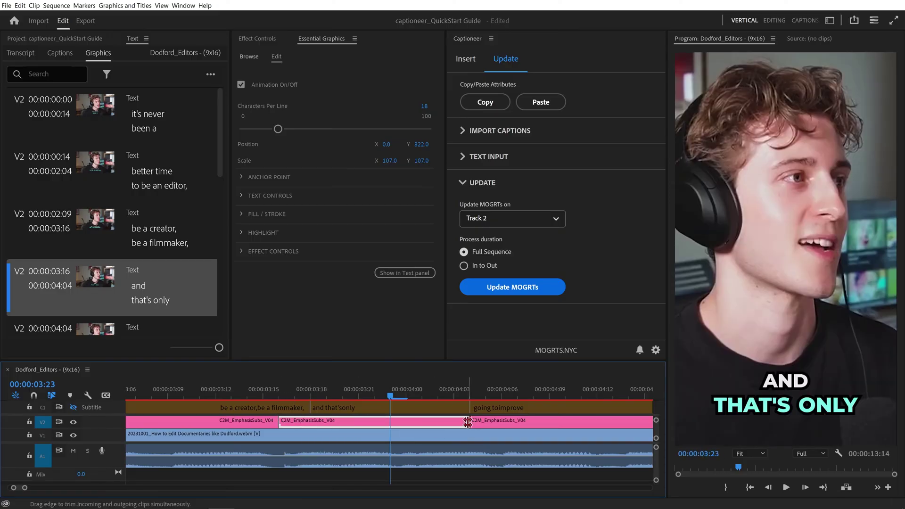
{"action": "left_click_drag", "start_coordinate": [468, 423], "coordinate": [500, 422]}
{"action": "key", "text": "minus"}
{"action": "key", "text": "minus"}
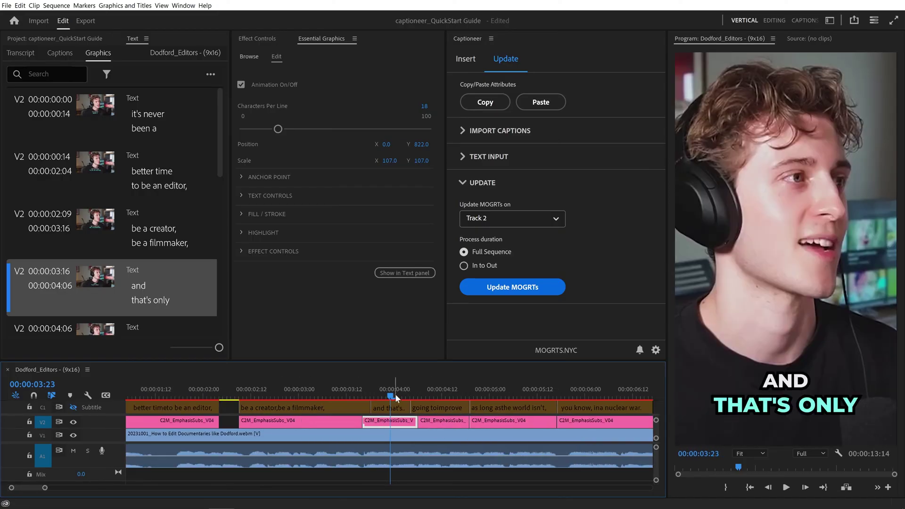
{"action": "left_click", "coordinate": [296, 395]}
{"action": "key", "text": "space"}
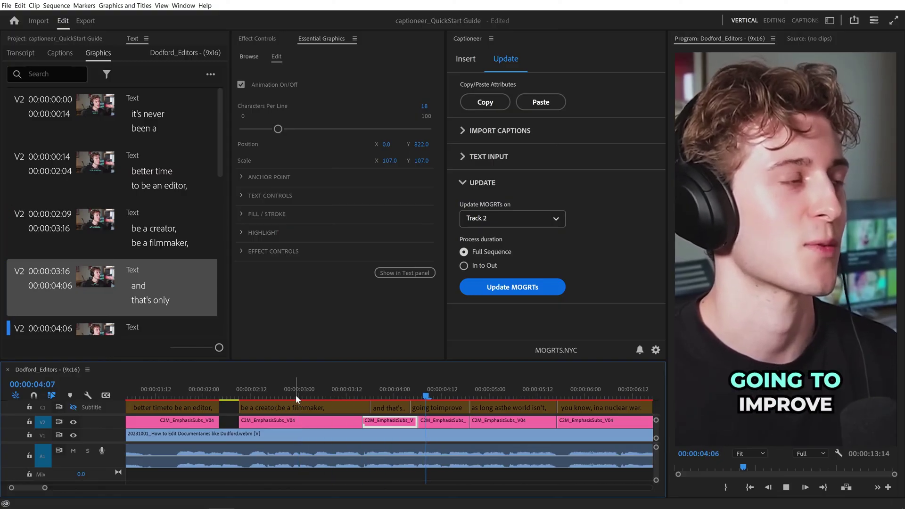
{"action": "key", "text": "space"}
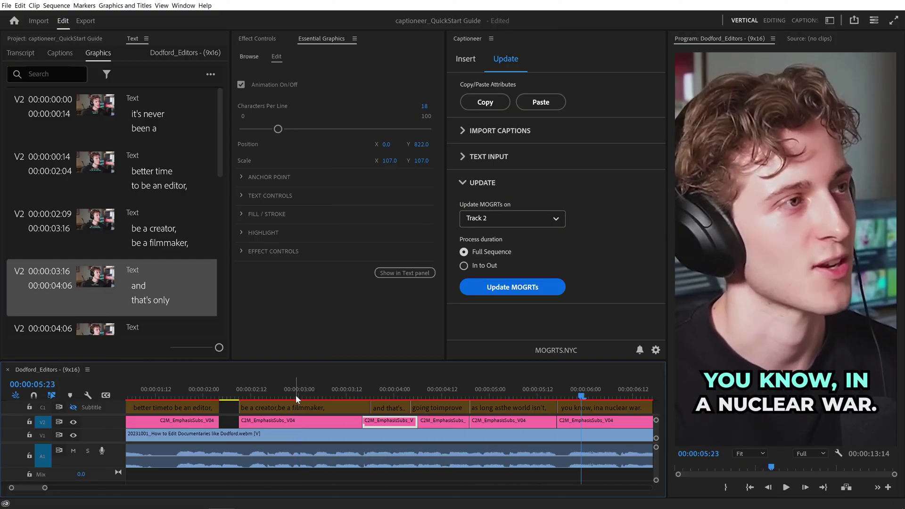
{"action": "key", "text": "minus"}
{"action": "key", "text": "minus"}
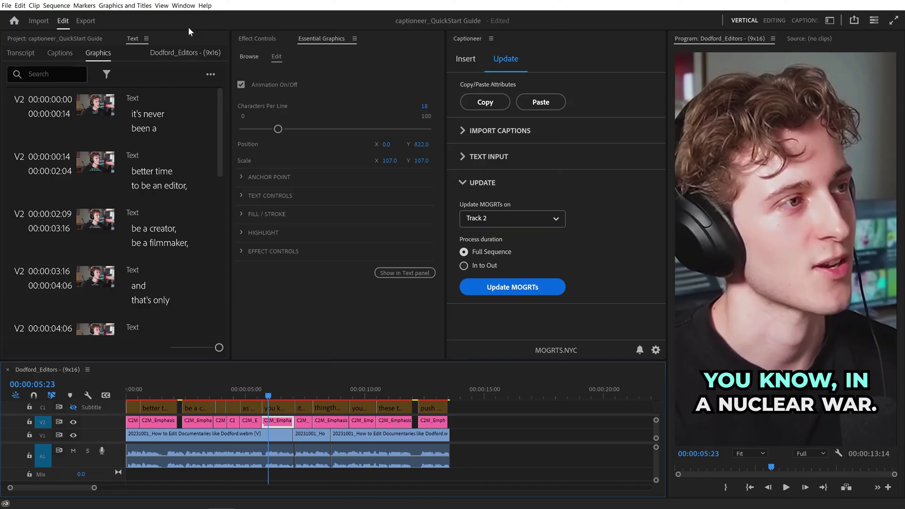
- Apply the Drop Shadow effect from the Effects panel to the caption clips
{"action": "left_click", "coordinate": [183, 5]}
{"action": "left_click", "coordinate": [195, 115]}
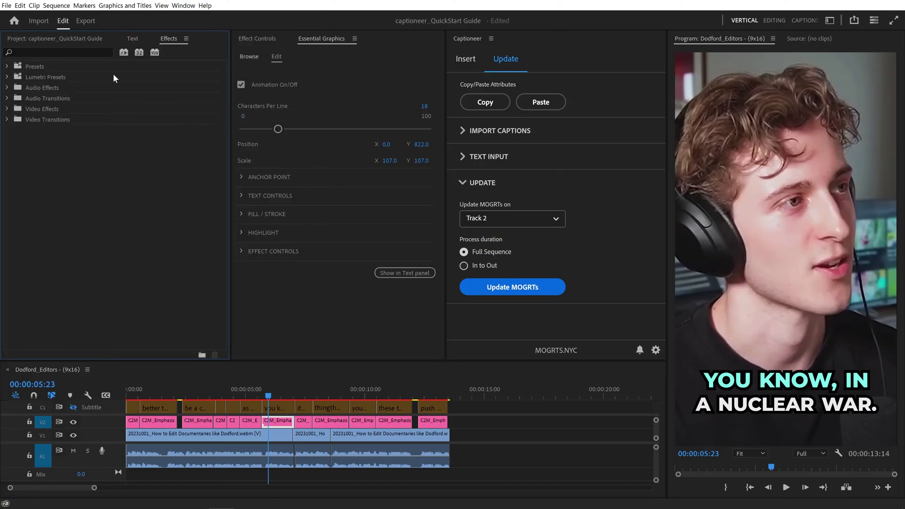
{"action": "type", "text": "drop shadow"}
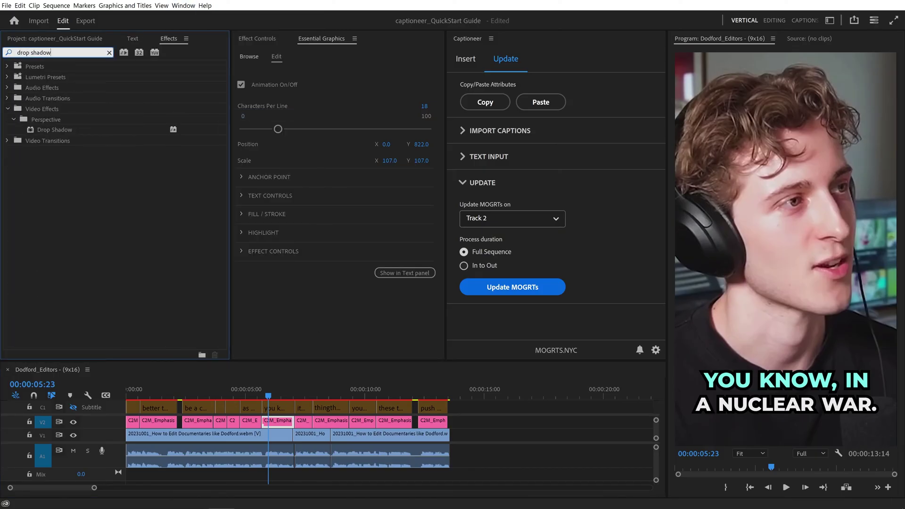
{"action": "left_click_drag", "start_coordinate": [53, 130], "coordinate": [162, 249]}
{"action": "left_click_drag", "start_coordinate": [272, 414], "coordinate": [272, 415]}
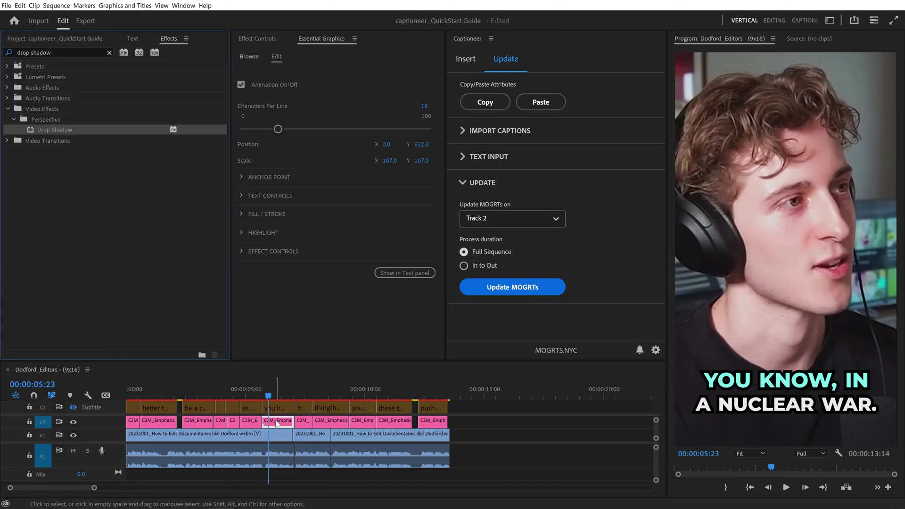
- Set the drop shadow to 100% opacity and distance 20 in Effect Controls
{"action": "left_click", "coordinate": [258, 39]}
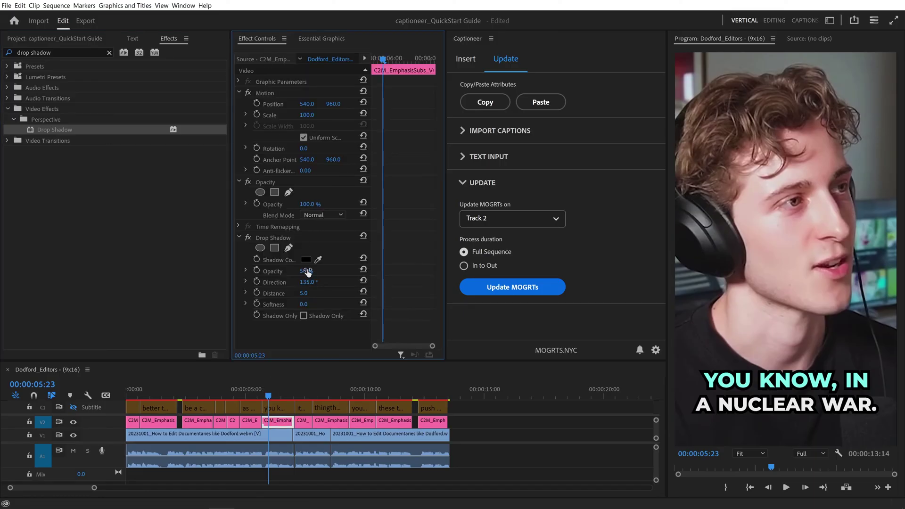
{"action": "left_click_drag", "start_coordinate": [304, 293], "coordinate": [311, 294]}
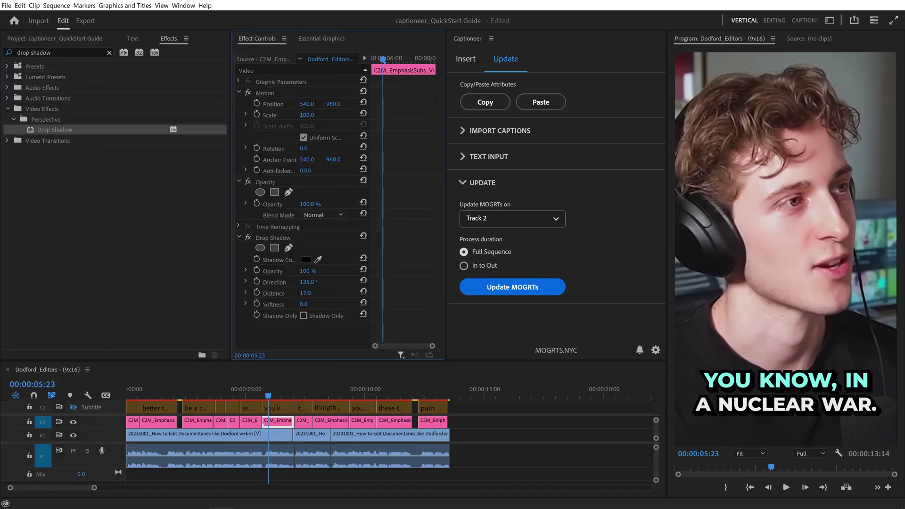
{"action": "left_click", "coordinate": [295, 238]}
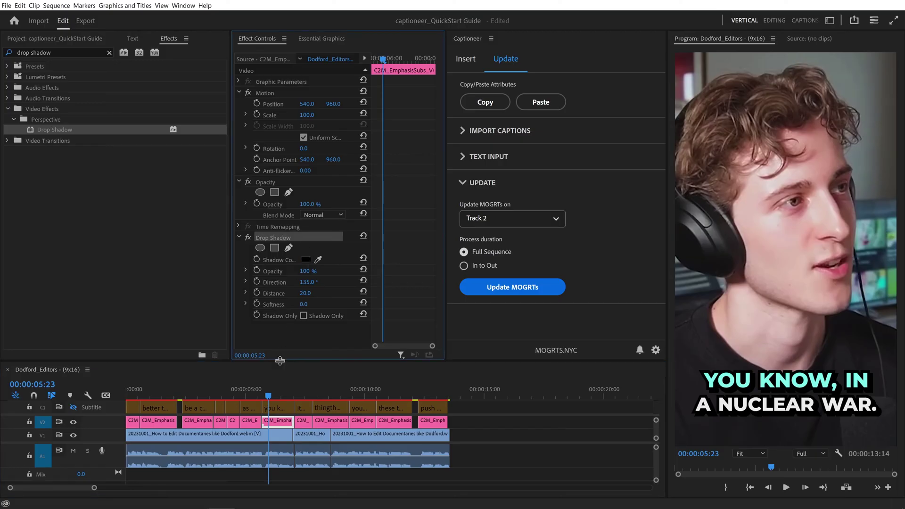
{"action": "left_click_drag", "start_coordinate": [268, 396], "coordinate": [160, 424]}
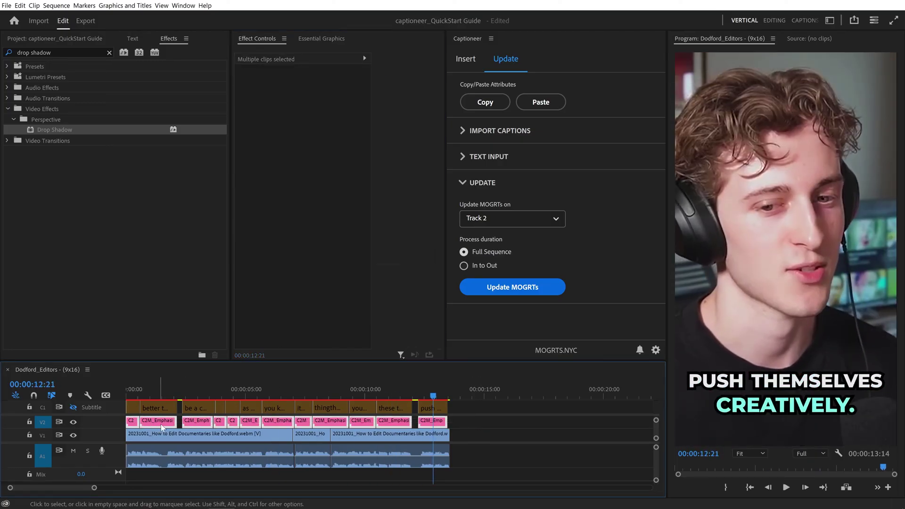
- Review the shadowed captions from the start, return to 'be a creator', and show Captioneer's Insert options
{"action": "left_click", "coordinate": [469, 423]}
{"action": "key", "text": "Home"}
{"action": "key", "text": "space"}
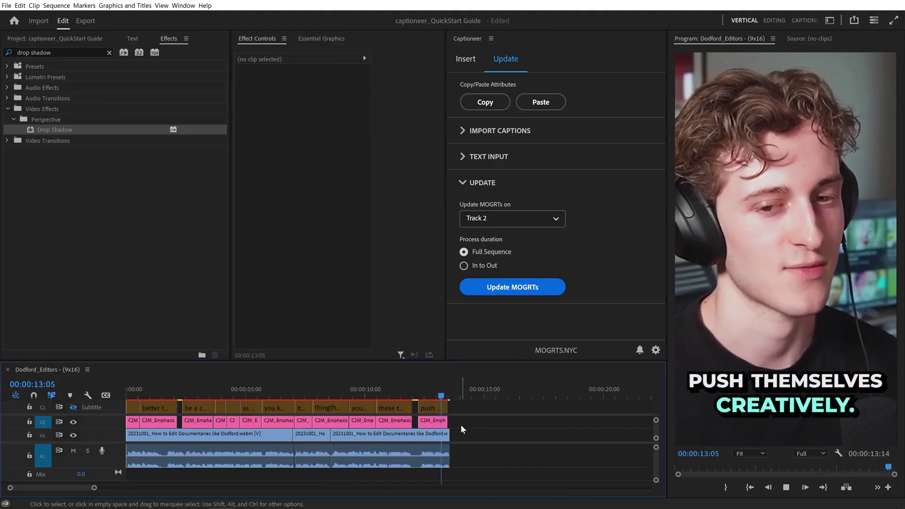
{"action": "left_click_drag", "start_coordinate": [448, 398], "coordinate": [210, 391]}
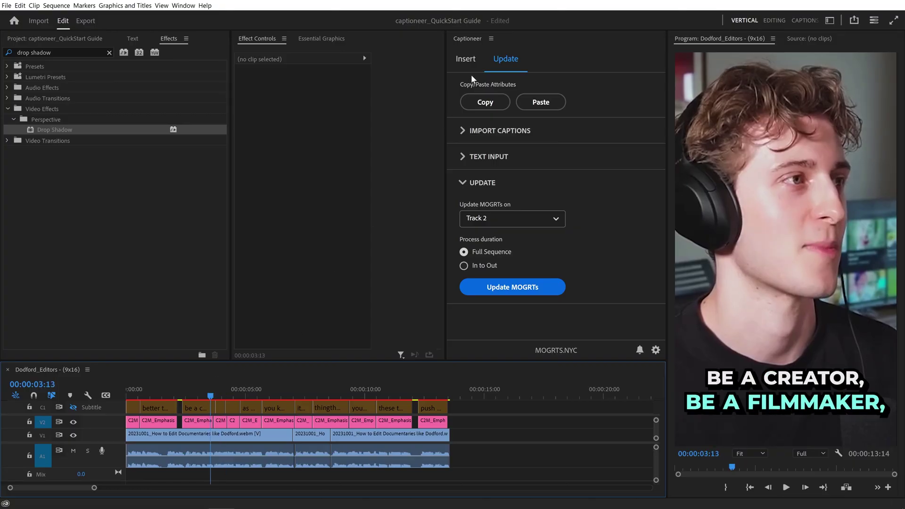
{"action": "left_click", "coordinate": [465, 59]}
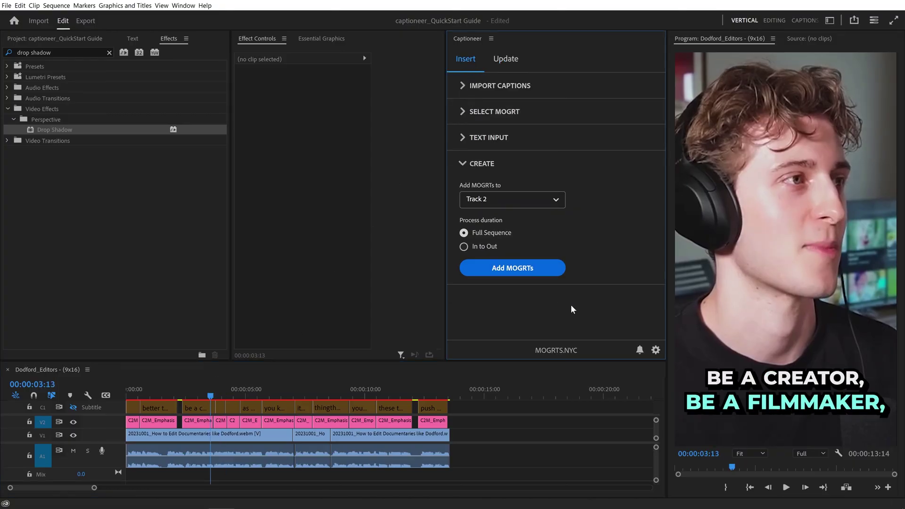